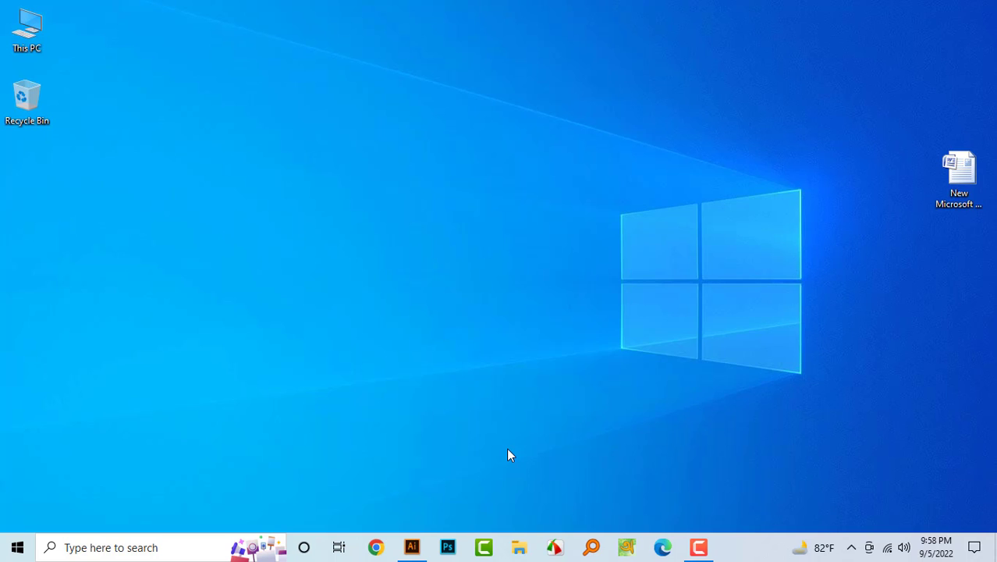
- Launch Illustrator and draw a filled hexagon with the Polygon tool near the artboard's upper left
{"action": "left_click", "coordinate": [412, 547]}
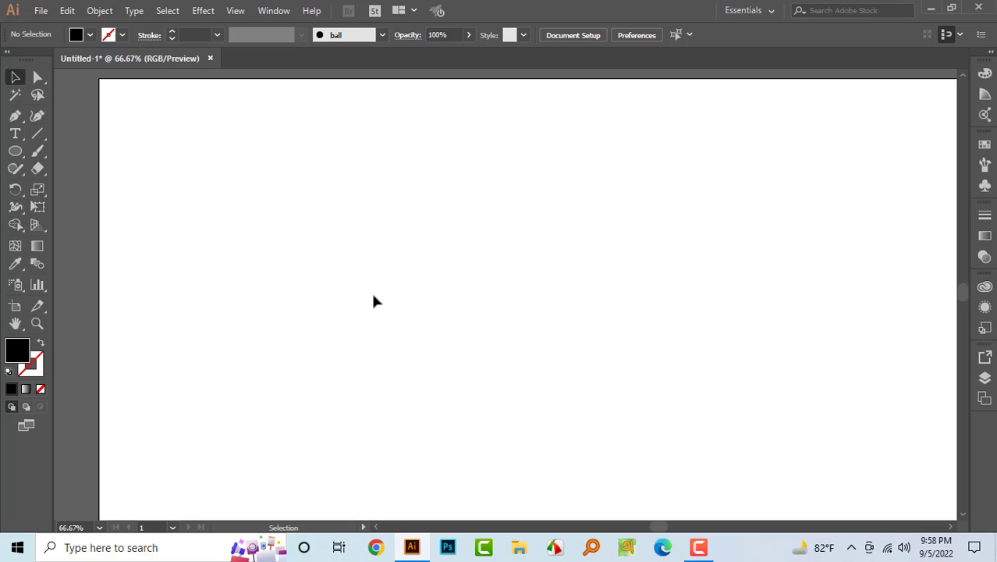
{"action": "right_click", "coordinate": [15, 151]}
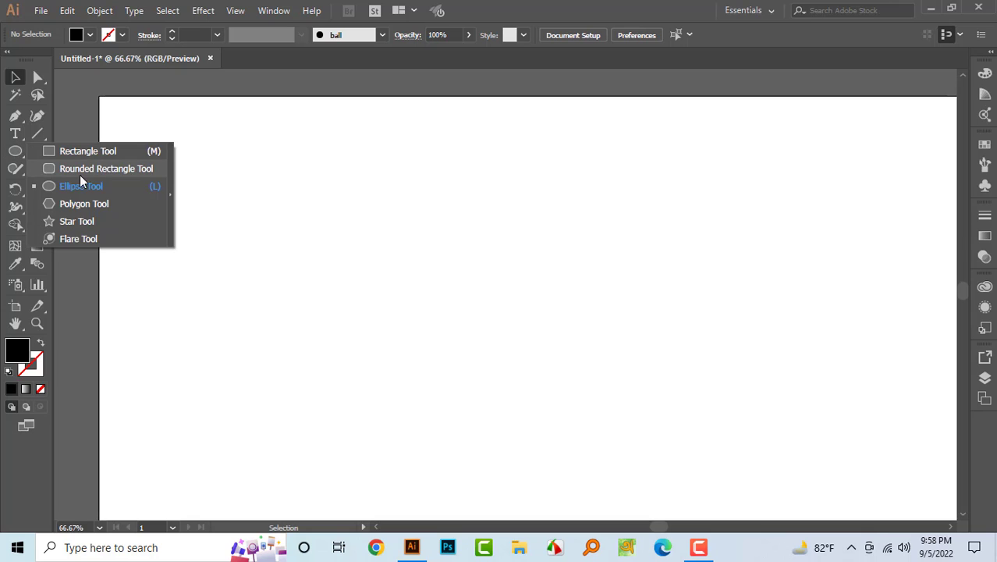
{"action": "left_click", "coordinate": [108, 206]}
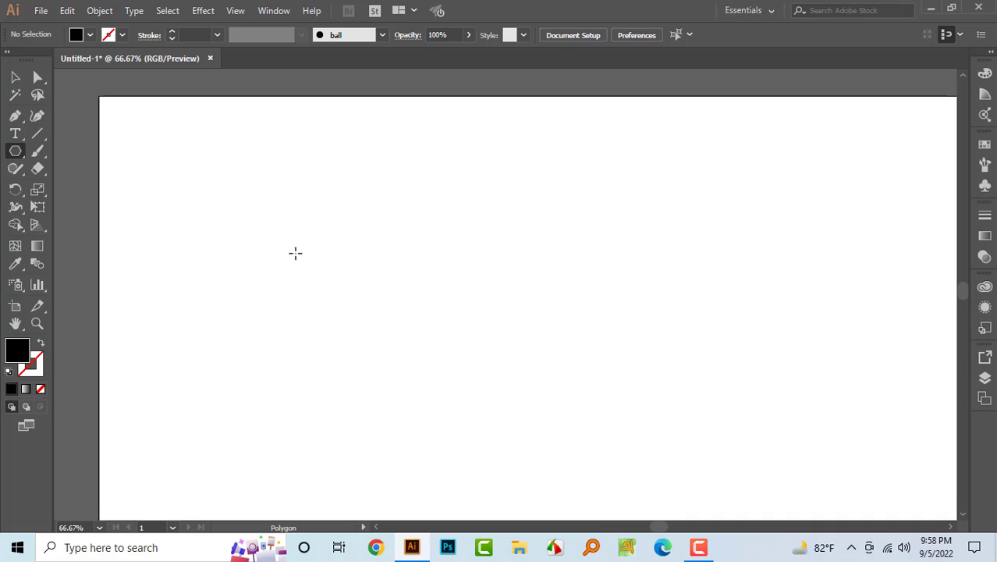
{"action": "scroll", "coordinate": [291, 266], "scroll_direction": "down", "scroll_amount": 2}
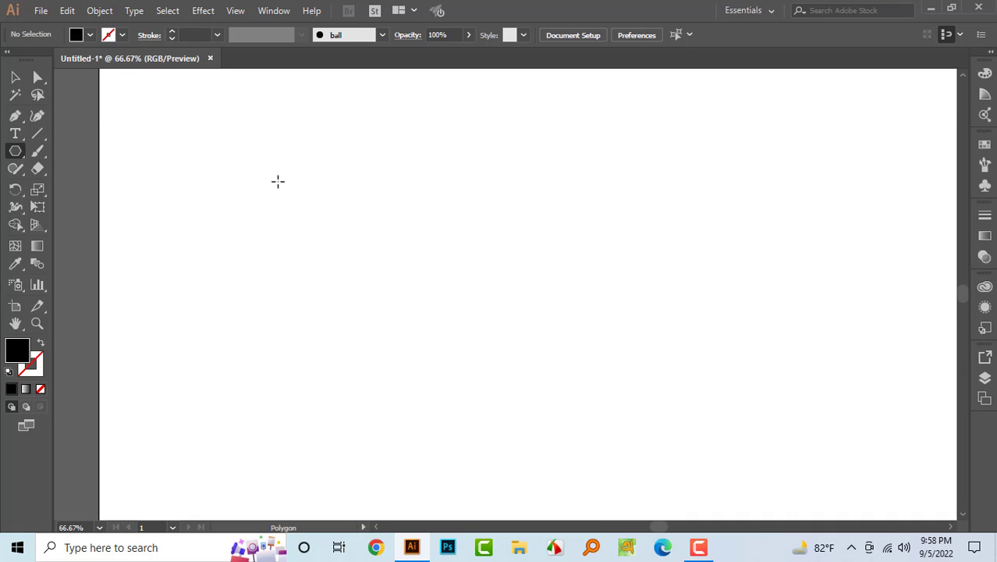
{"action": "left_click_drag", "start_coordinate": [277, 181], "coordinate": [343, 231]}
{"action": "left_click", "coordinate": [15, 77]}
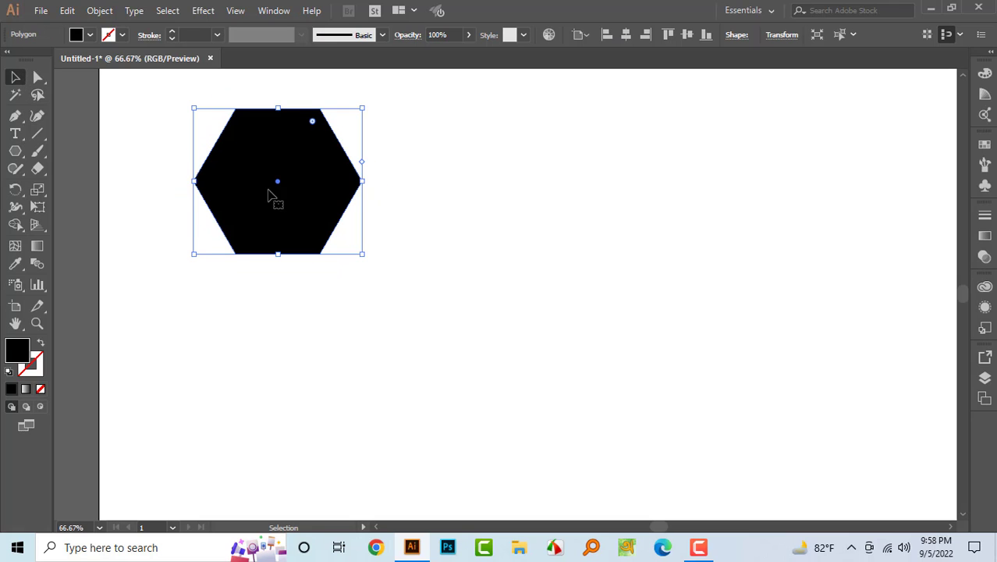
- Move the hexagon slightly up and to the right on the artboard
{"action": "scroll", "coordinate": [329, 262], "scroll_direction": "up", "scroll_amount": 3}
{"action": "left_click", "coordinate": [439, 309]}
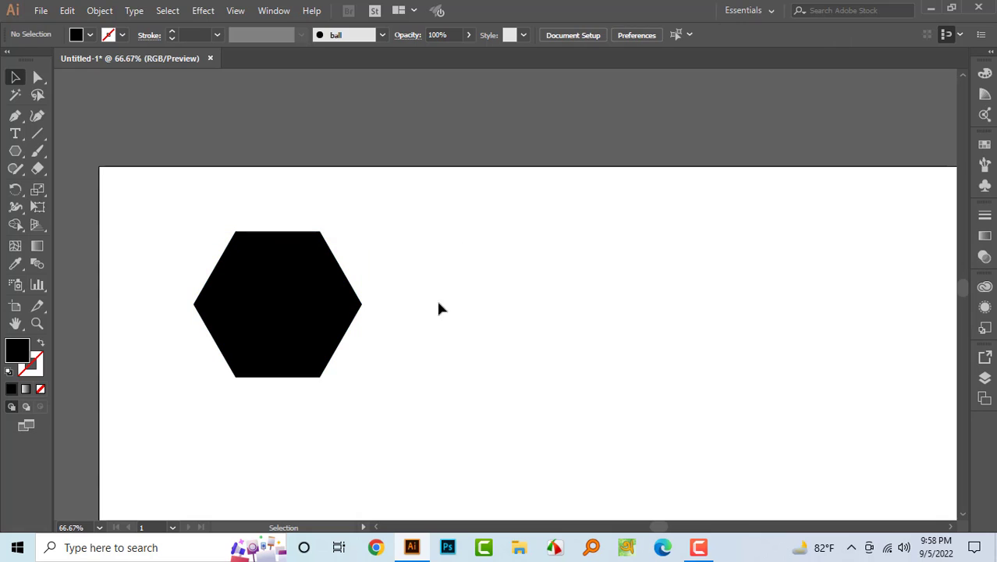
{"action": "left_click_drag", "start_coordinate": [289, 305], "coordinate": [355, 272]}
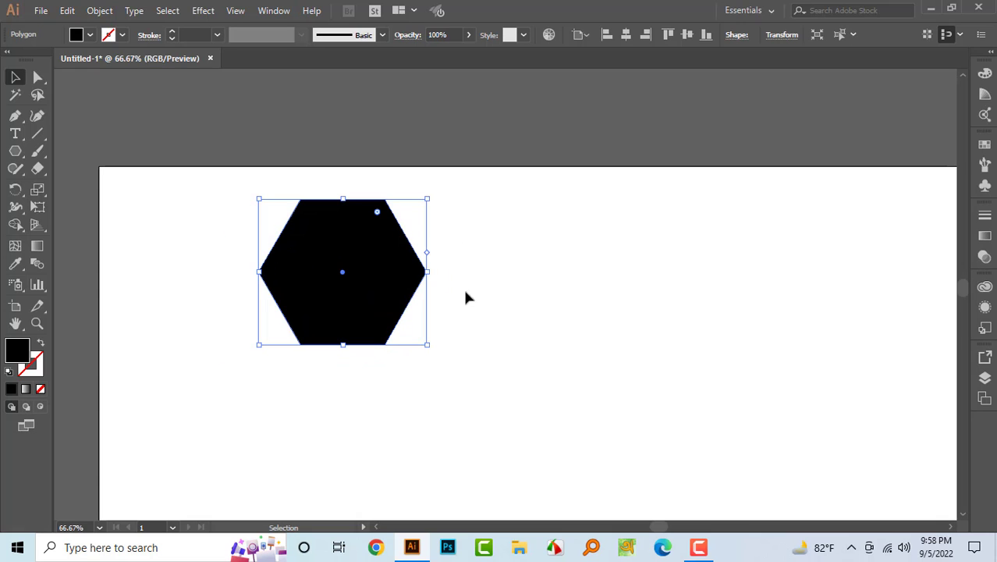
- Remove the hexagon's fill and give it a black stroke of 7 pt
{"action": "left_click", "coordinate": [90, 35]}
{"action": "left_click", "coordinate": [9, 60]}
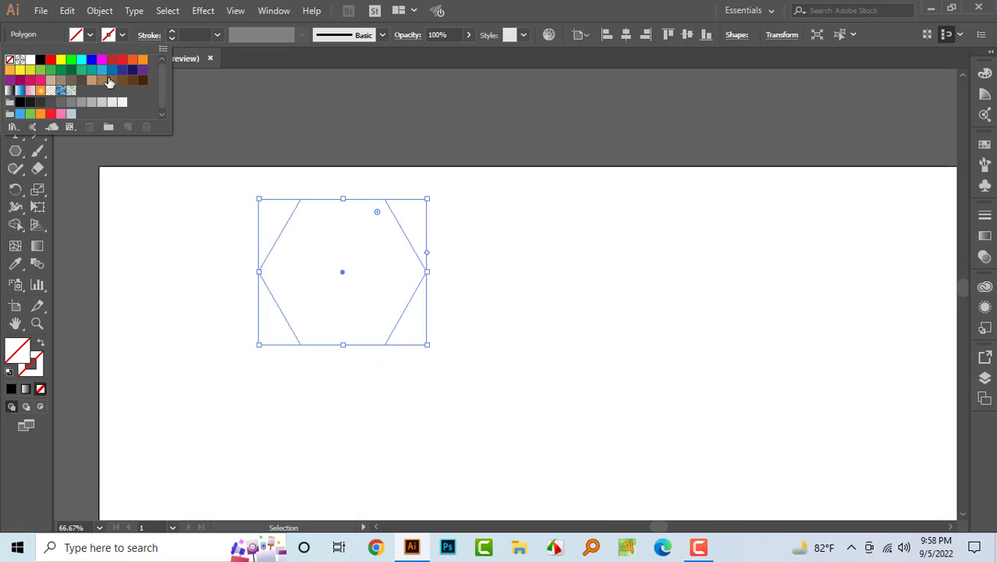
{"action": "left_click", "coordinate": [122, 37]}
{"action": "left_click", "coordinate": [122, 37]}
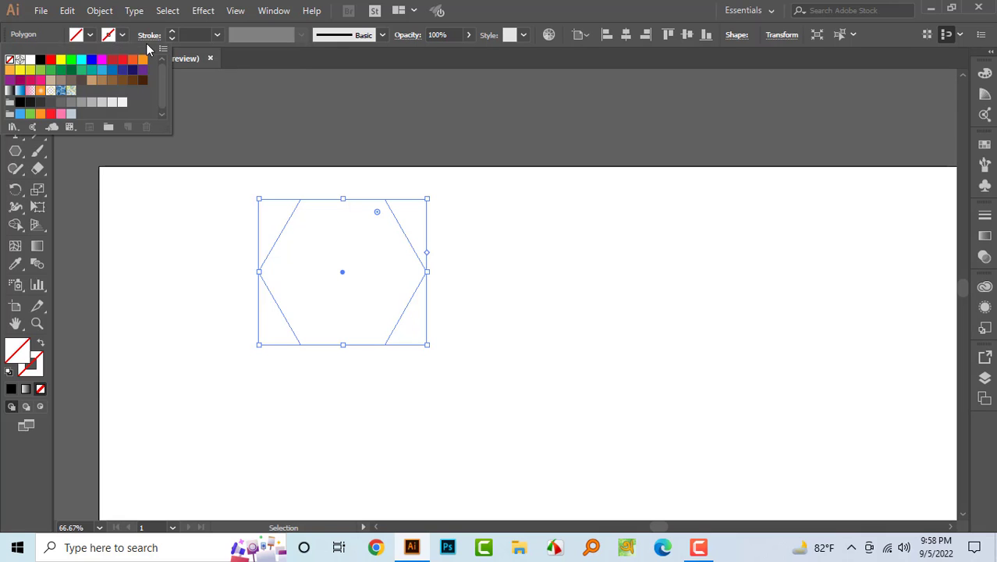
{"action": "left_click", "coordinate": [197, 35]}
{"action": "scroll", "coordinate": [198, 36], "scroll_direction": "up", "scroll_amount": 10}
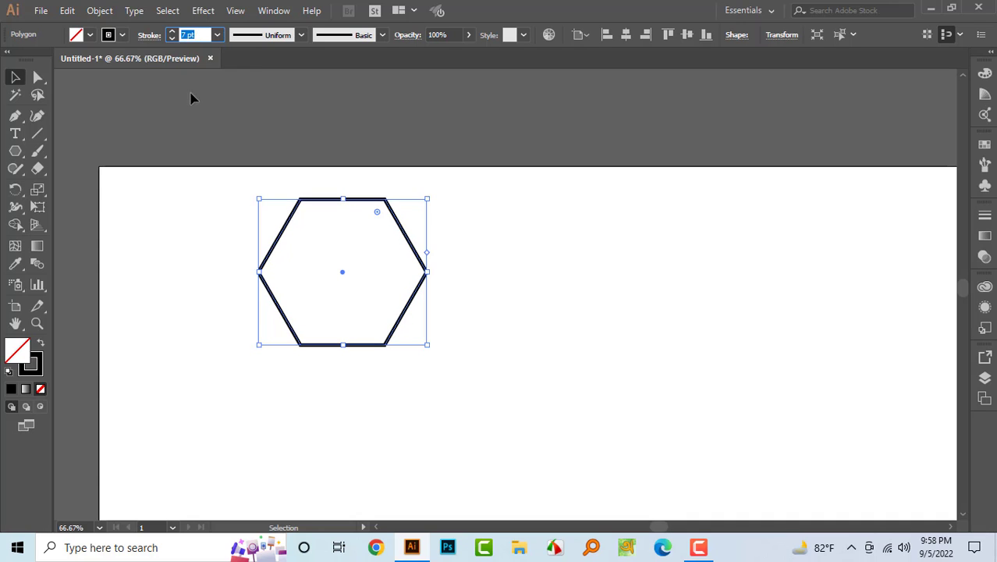
{"action": "left_click", "coordinate": [201, 189]}
- Scale the hexagon down to roughly half its size from its corner
{"action": "scroll", "coordinate": [382, 304], "scroll_direction": "down", "scroll_amount": 10}
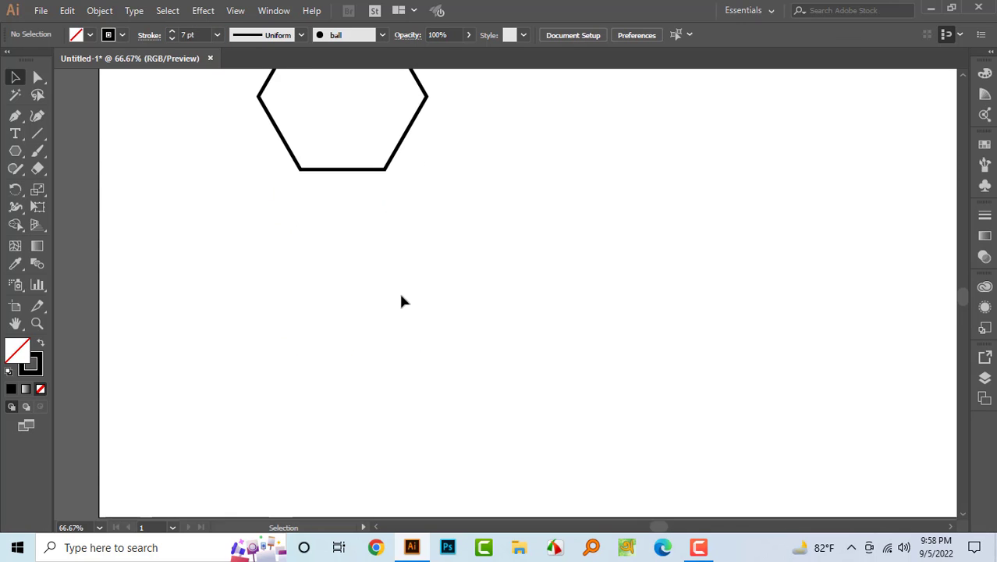
{"action": "scroll", "coordinate": [394, 284], "scroll_direction": "up", "scroll_amount": 1}
{"action": "scroll", "coordinate": [410, 278], "scroll_direction": "down", "scroll_amount": 6}
{"action": "scroll", "coordinate": [416, 305], "scroll_direction": "up", "scroll_amount": 4}
{"action": "scroll", "coordinate": [417, 310], "scroll_direction": "up", "scroll_amount": 2}
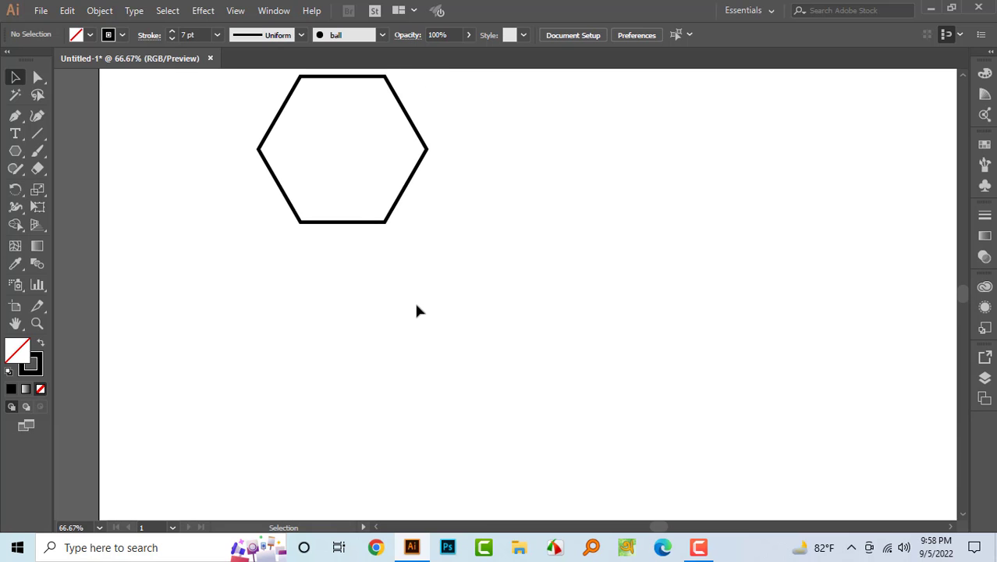
{"action": "left_click_drag", "start_coordinate": [468, 291], "coordinate": [312, 140]}
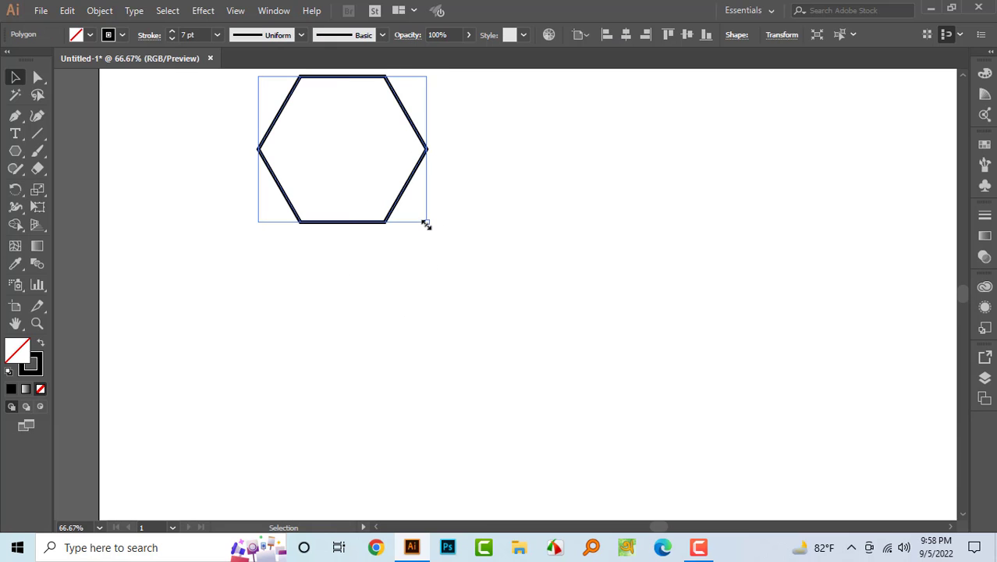
{"action": "left_click_drag", "start_coordinate": [427, 224], "coordinate": [352, 158]}
{"action": "scroll", "coordinate": [469, 254], "scroll_direction": "up", "scroll_amount": 3}
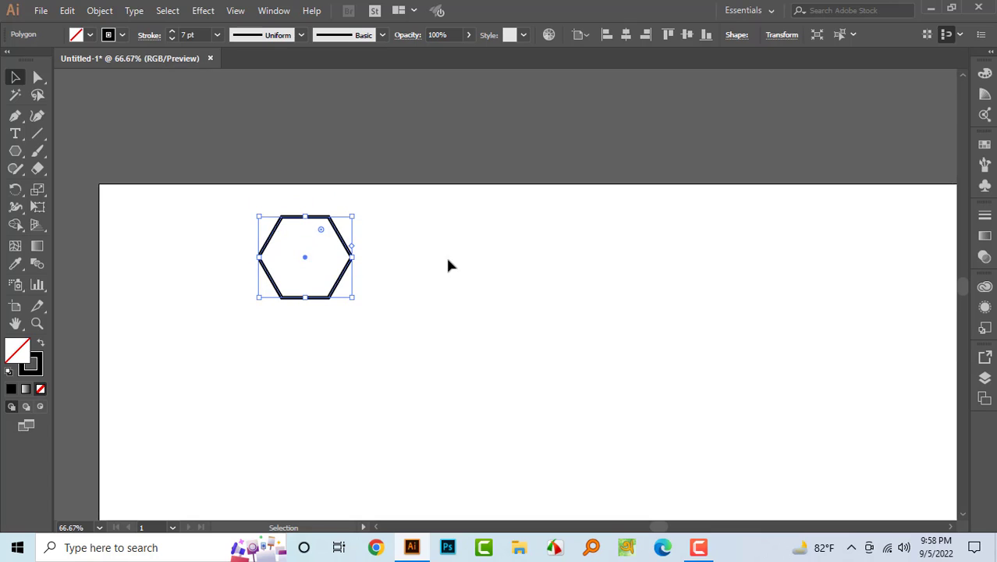
- Set the hexagon's stroke weight to 4 pt
{"action": "left_click", "coordinate": [185, 35]}
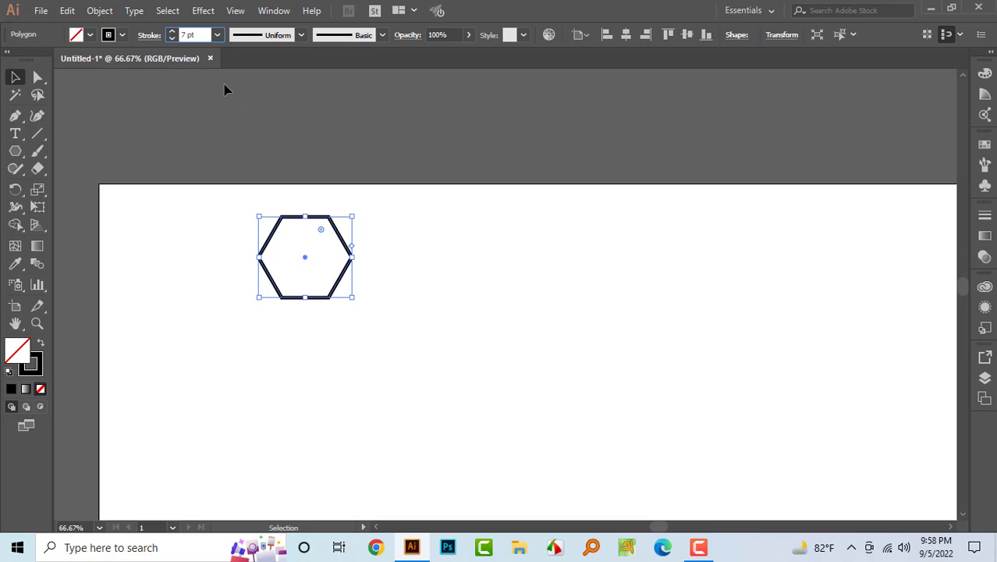
{"action": "key", "text": "Down"}
{"action": "key", "text": "Down"}
{"action": "key", "text": "Down"}
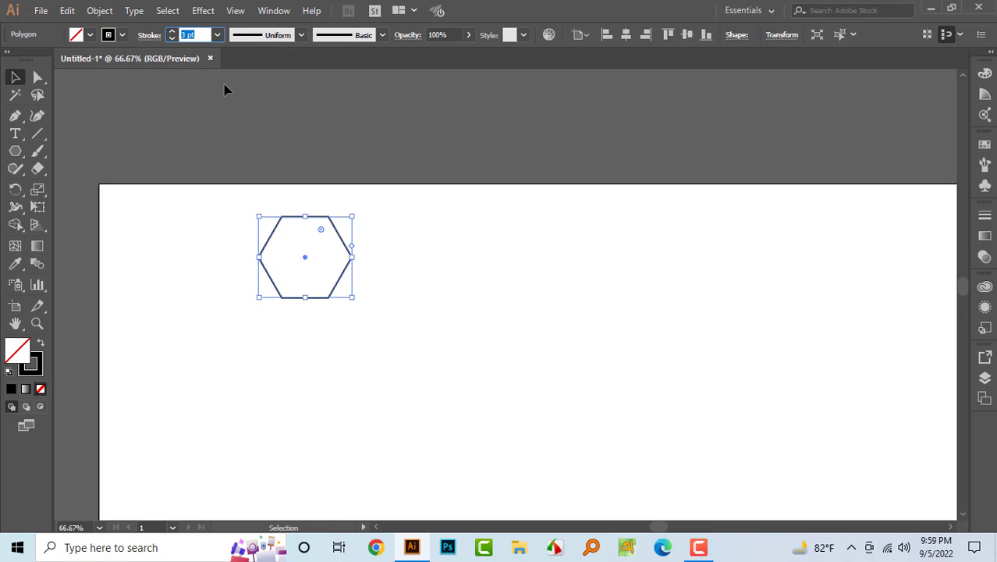
{"action": "key", "text": "Up"}
{"action": "left_click", "coordinate": [546, 402]}
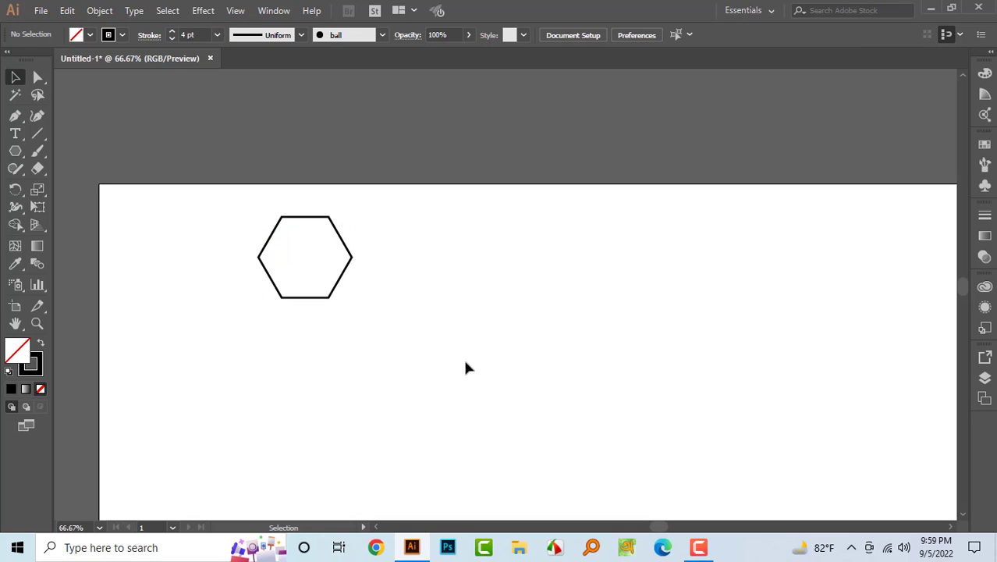
- Reduce the hexagon's stroke weight to 3 pt
{"action": "scroll", "coordinate": [462, 356], "scroll_direction": "down", "scroll_amount": 2}
{"action": "left_click_drag", "start_coordinate": [407, 286], "coordinate": [269, 181]}
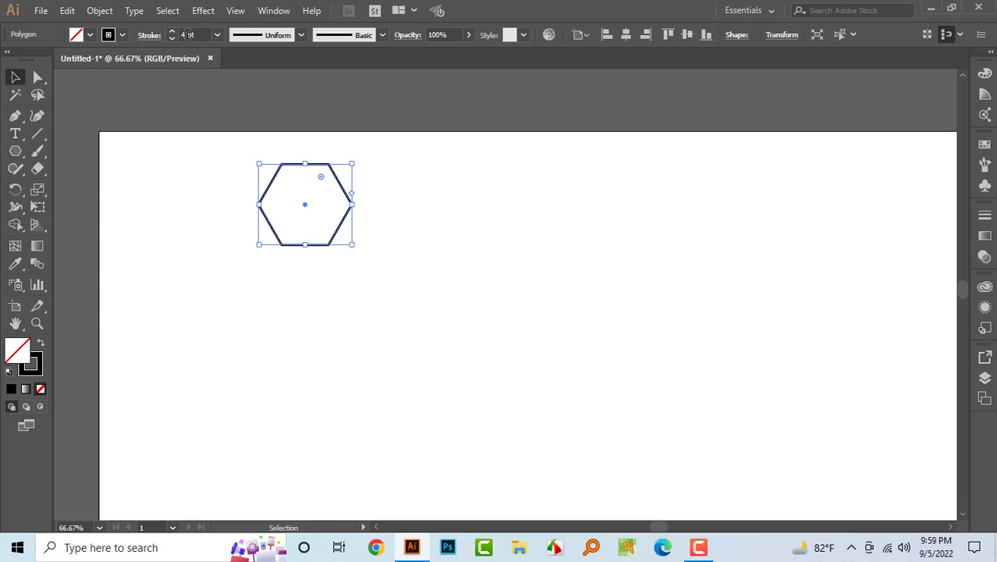
{"action": "scroll", "coordinate": [187, 36], "scroll_direction": "down", "scroll_amount": 1}
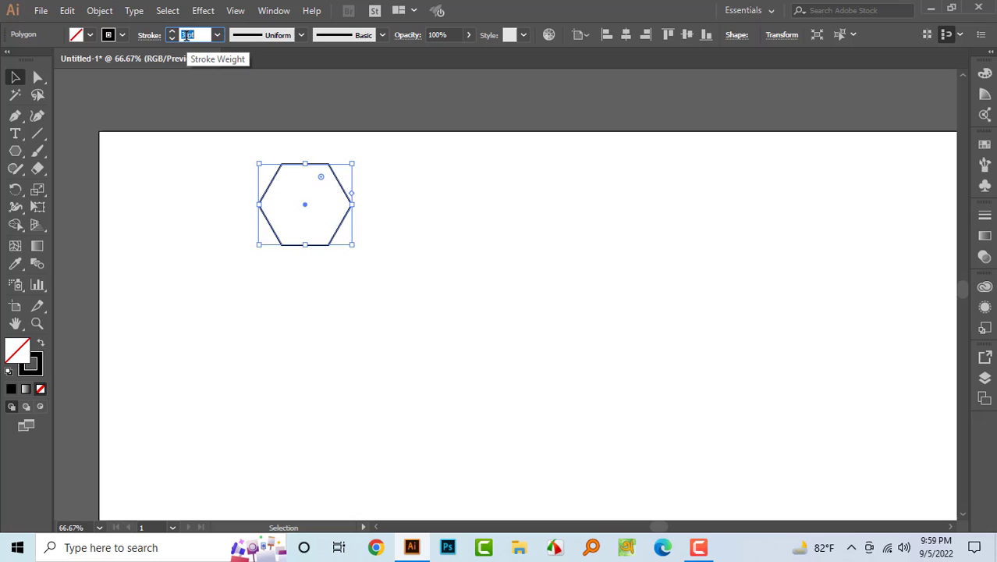
- Scale the hexagon down slightly from its corner
{"action": "left_click", "coordinate": [363, 207]}
{"action": "left_click", "coordinate": [342, 223]}
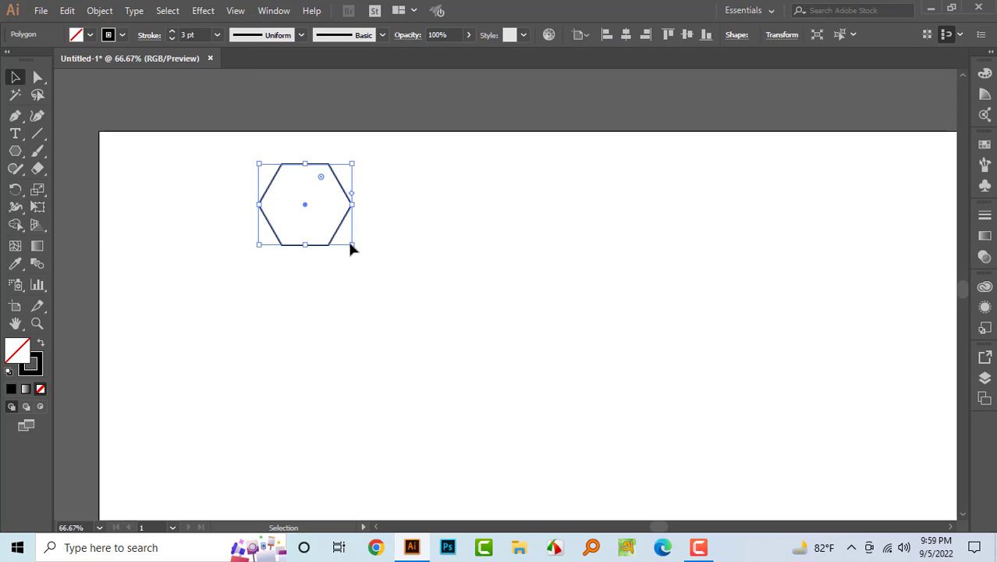
{"action": "left_click_drag", "start_coordinate": [350, 245], "coordinate": [336, 230]}
{"action": "left_click", "coordinate": [380, 207]}
{"action": "left_click", "coordinate": [269, 178]}
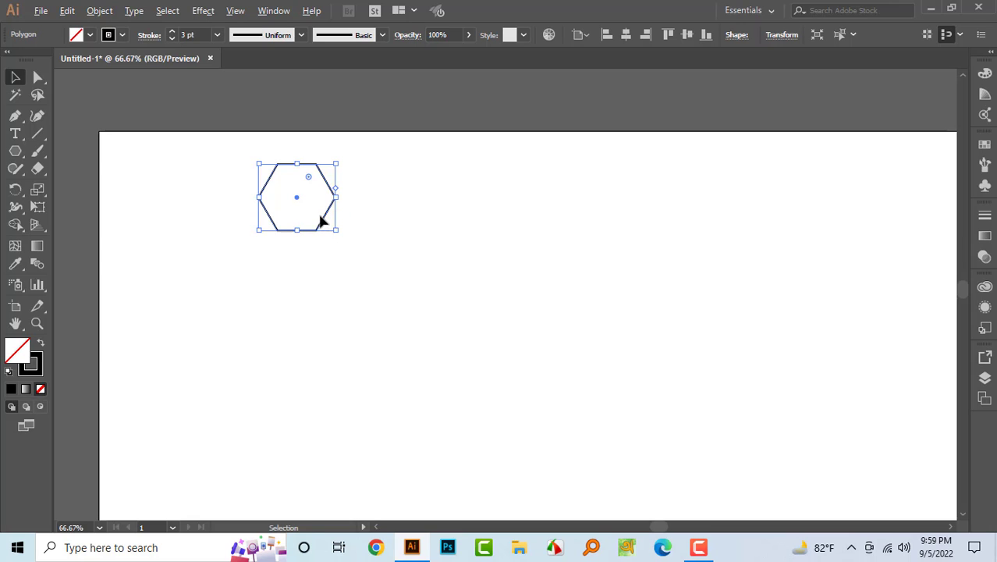
- Duplicate the hexagon directly below itself and repeat the transform to build a column of six hexagons
{"action": "left_click_drag", "start_coordinate": [323, 224], "coordinate": [331, 288]}
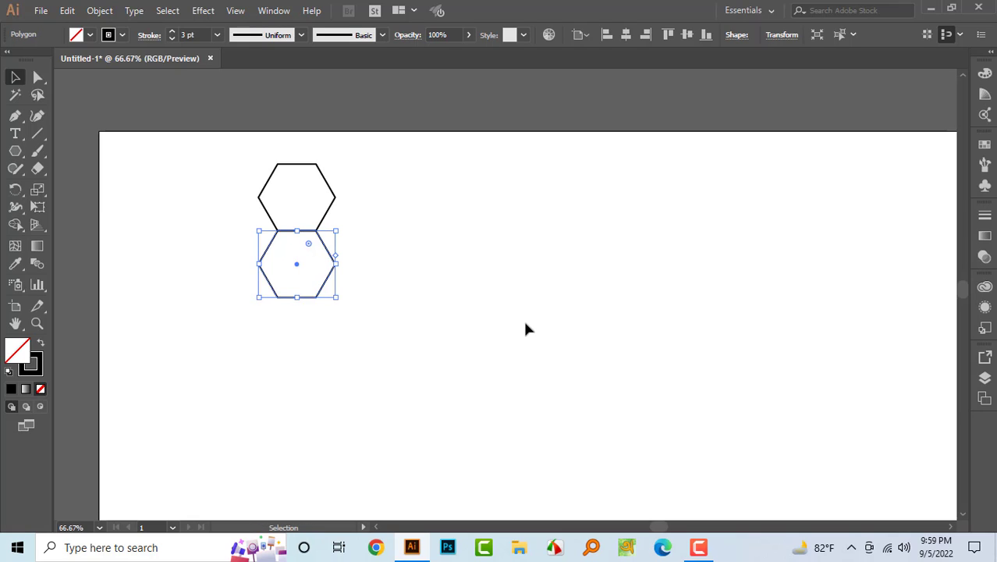
{"action": "key", "text": "a"}
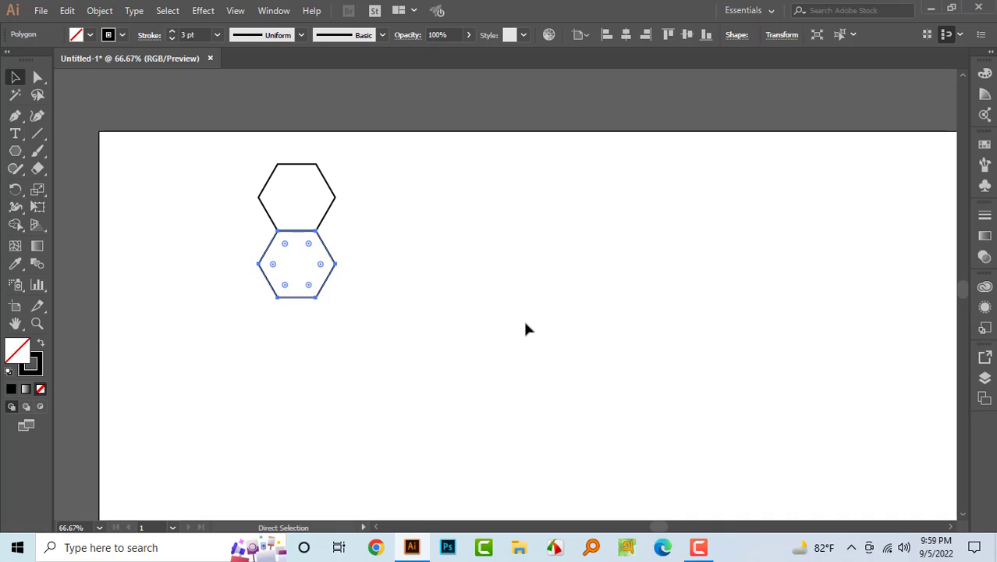
{"action": "key", "text": "ctrl+d"}
{"action": "key", "text": "ctrl+d"}
{"action": "key", "text": "ctrl+d"}
{"action": "key", "text": "ctrl+d"}
{"action": "key", "text": "v"}
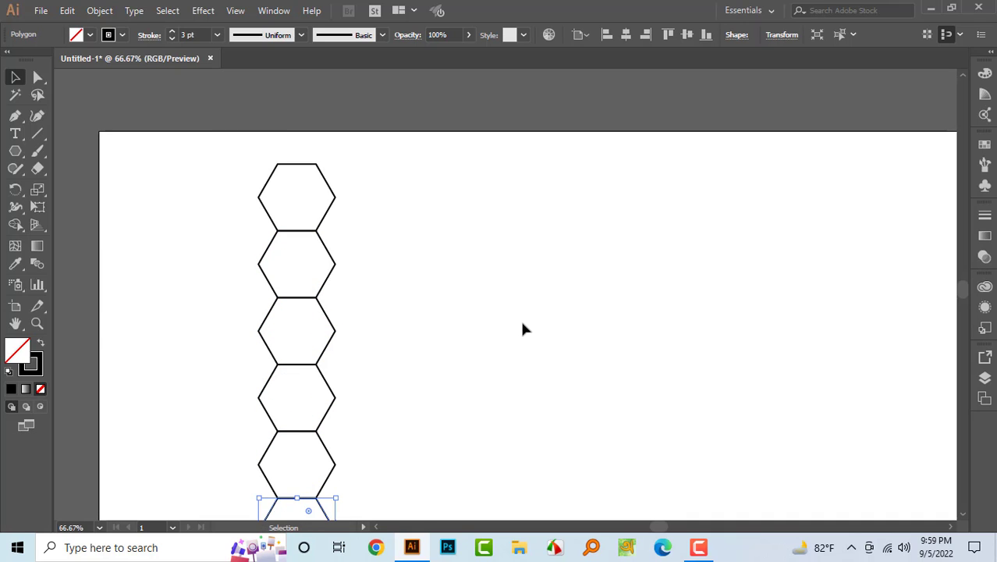
- Fill the second and fifth hexagons of the column with black
{"action": "scroll", "coordinate": [523, 327], "scroll_direction": "down", "scroll_amount": 3}
{"action": "scroll", "coordinate": [341, 468], "scroll_direction": "up", "scroll_amount": 2}
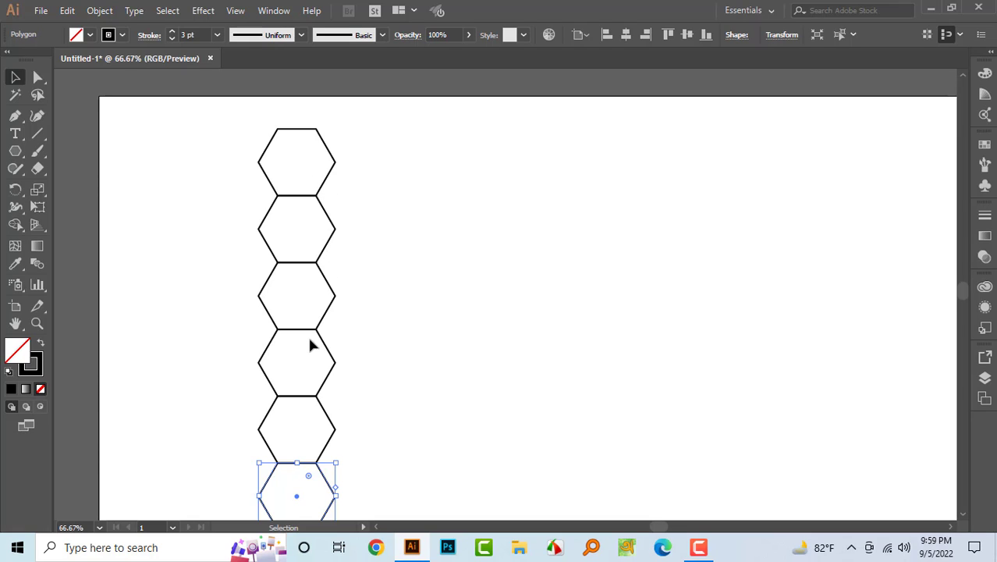
{"action": "scroll", "coordinate": [412, 451], "scroll_direction": "down", "scroll_amount": 3}
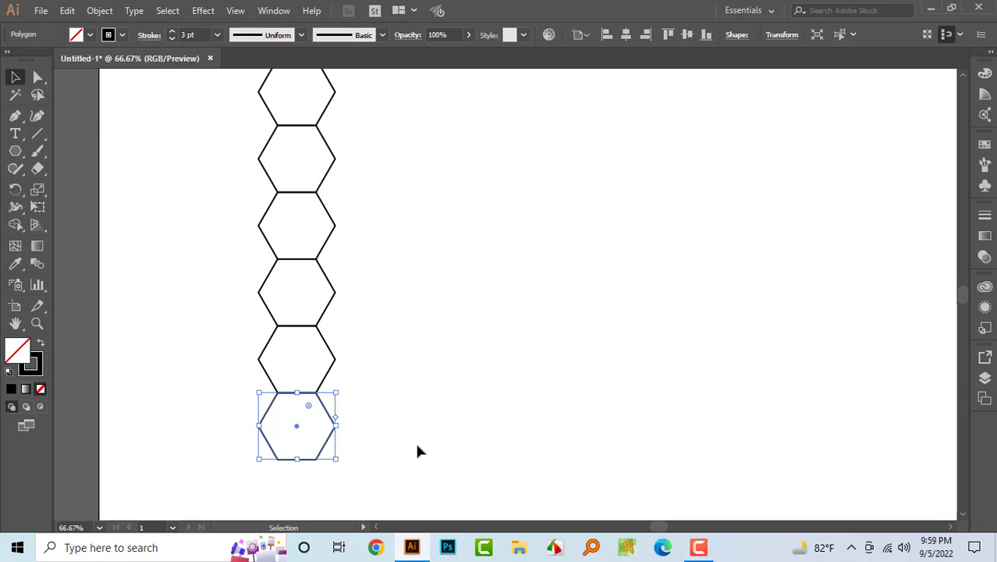
{"action": "scroll", "coordinate": [497, 404], "scroll_direction": "up", "scroll_amount": 2}
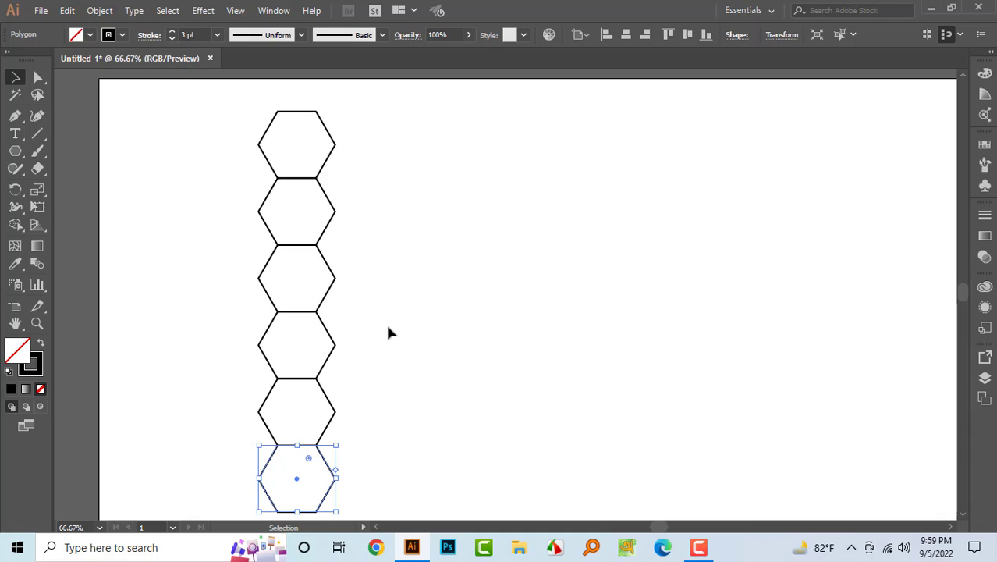
{"action": "left_click", "coordinate": [448, 344]}
{"action": "left_click_drag", "start_coordinate": [426, 377], "coordinate": [582, 271]}
{"action": "left_click_drag", "start_coordinate": [637, 223], "coordinate": [639, 226]}
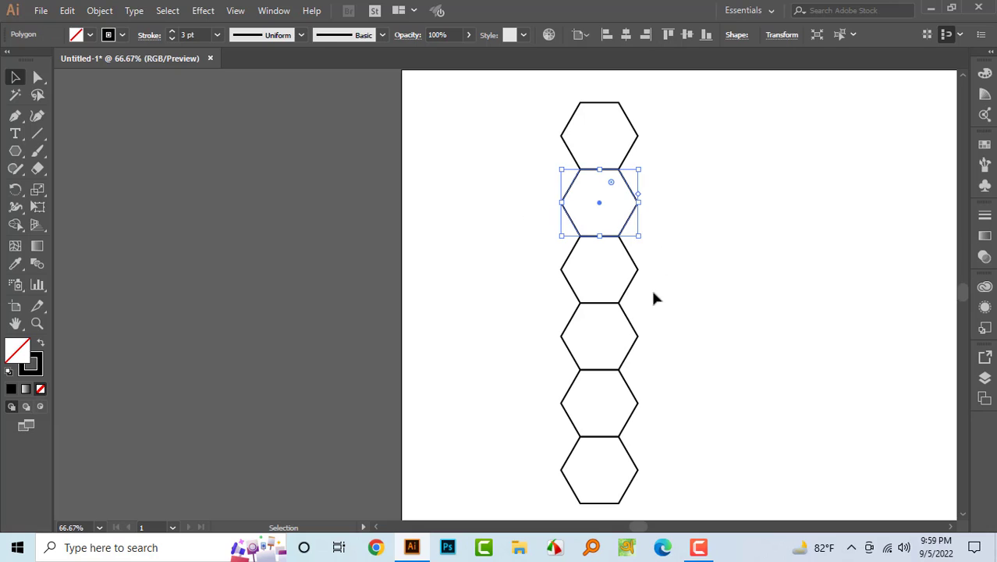
{"action": "left_click_drag", "start_coordinate": [545, 384], "coordinate": [674, 417]}
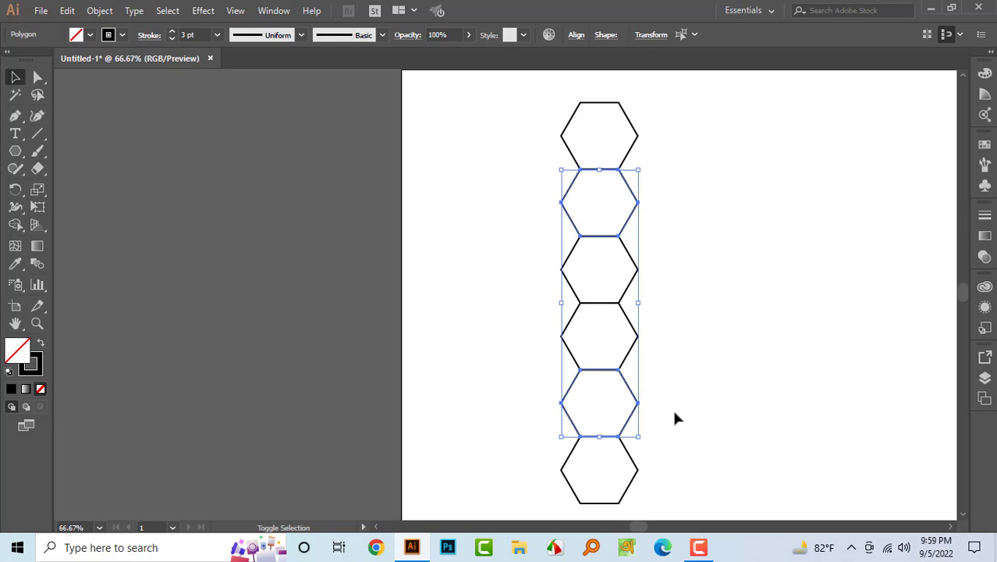
{"action": "left_click", "coordinate": [90, 34]}
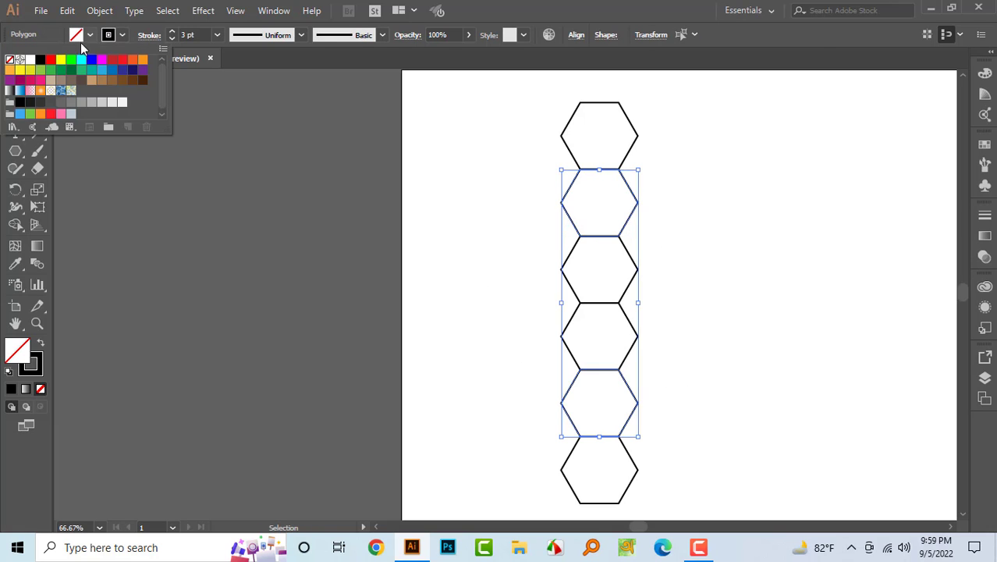
{"action": "left_click", "coordinate": [40, 62]}
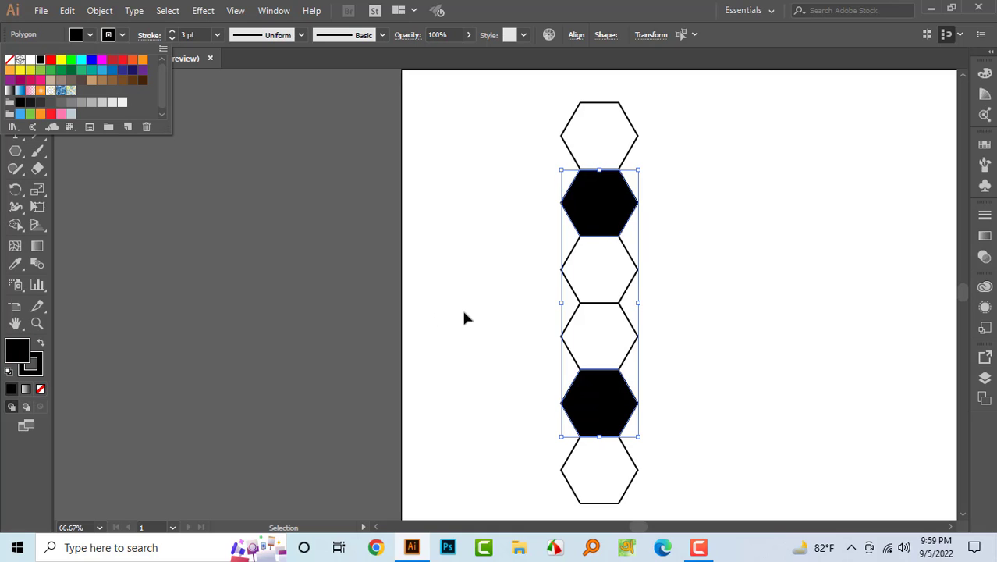
- Duplicate the whole column and offset the copy to the right and half a hexagon down so it interlocks
{"action": "left_click", "coordinate": [464, 317]}
{"action": "left_click_drag", "start_coordinate": [467, 299], "coordinate": [390, 279]}
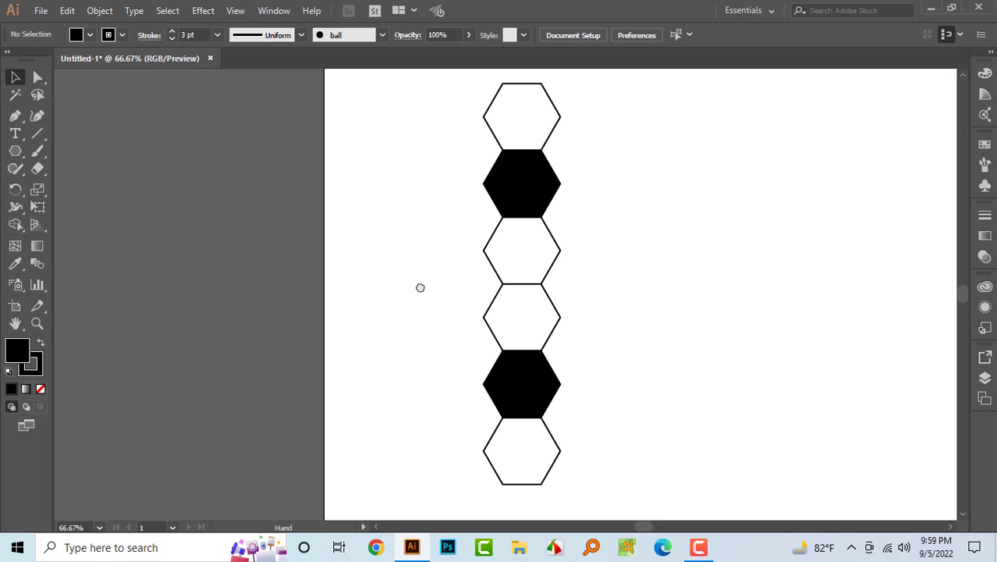
{"action": "left_click_drag", "start_coordinate": [434, 147], "coordinate": [592, 499]}
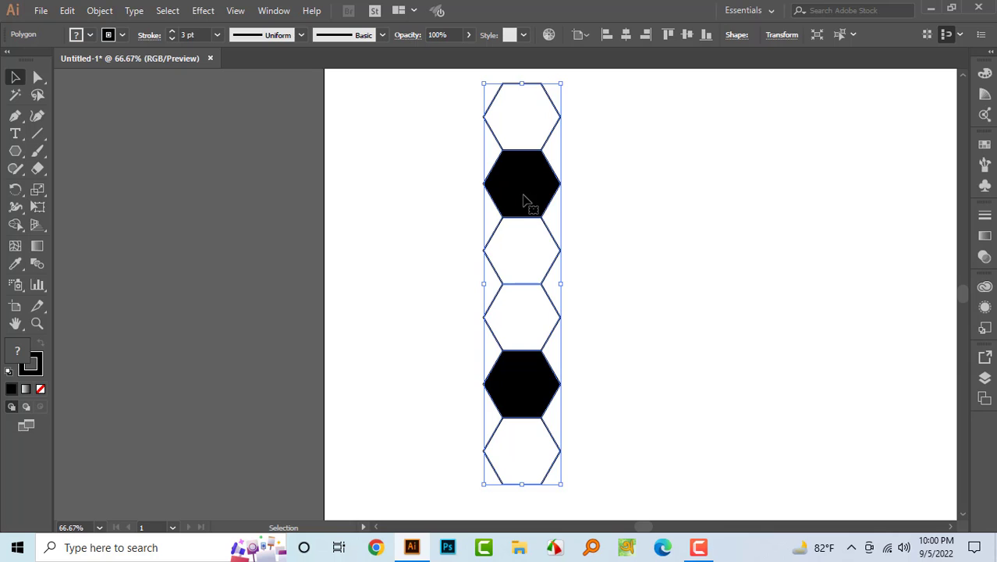
{"action": "left_click_drag", "start_coordinate": [520, 202], "coordinate": [578, 303]}
{"action": "left_click", "coordinate": [736, 295]}
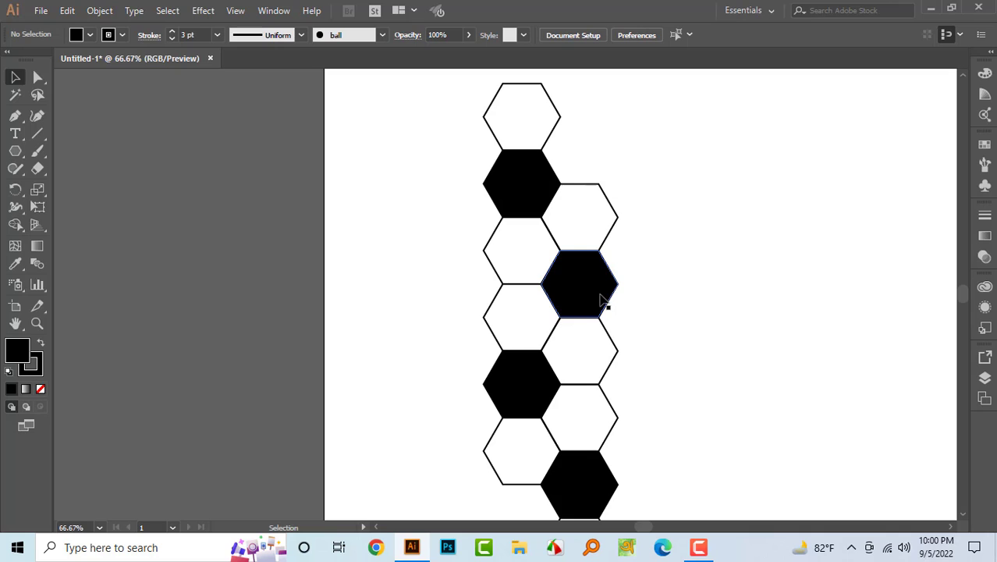
{"action": "scroll", "coordinate": [600, 298], "scroll_direction": "down", "scroll_amount": 1}
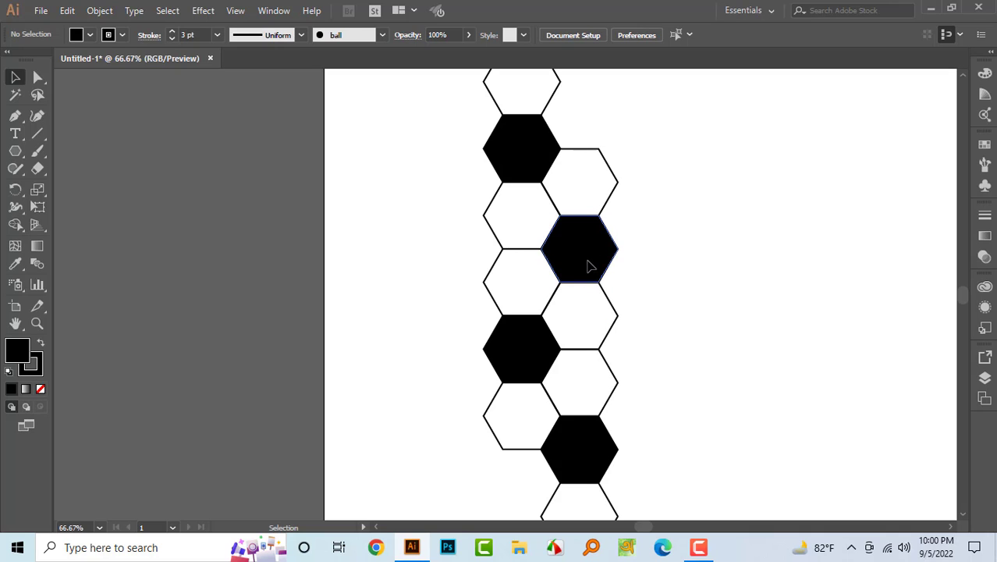
- Duplicate the second column to the right and half a hexagon up so a third column interlocks
{"action": "left_click", "coordinate": [588, 266]}
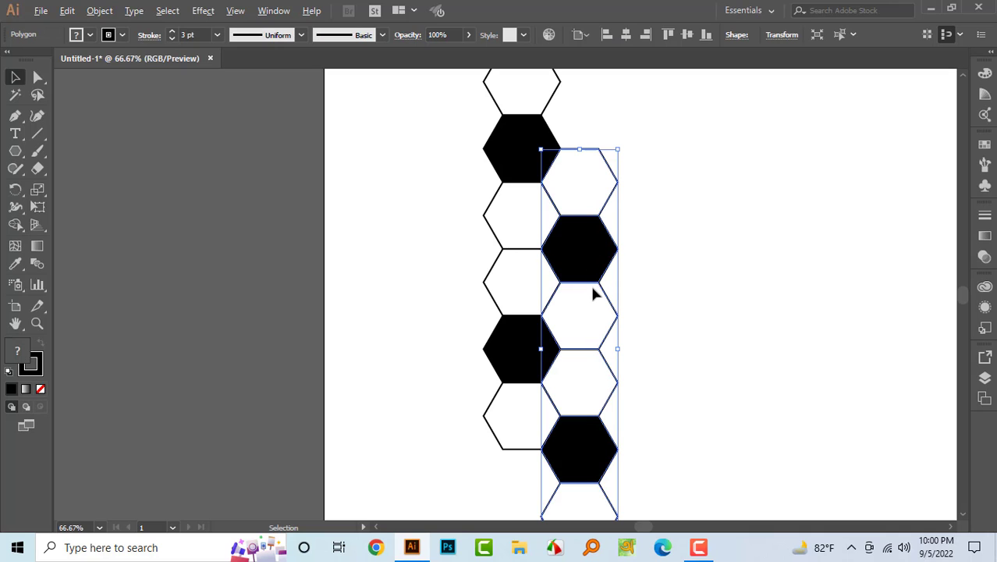
{"action": "left_click_drag", "start_coordinate": [574, 262], "coordinate": [650, 245]}
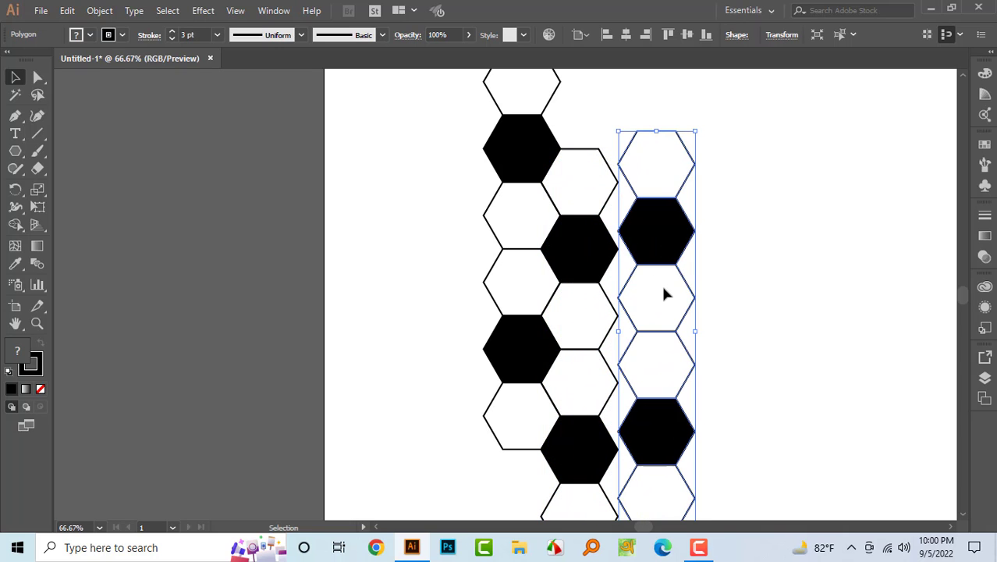
{"action": "key", "text": "ctrl+z"}
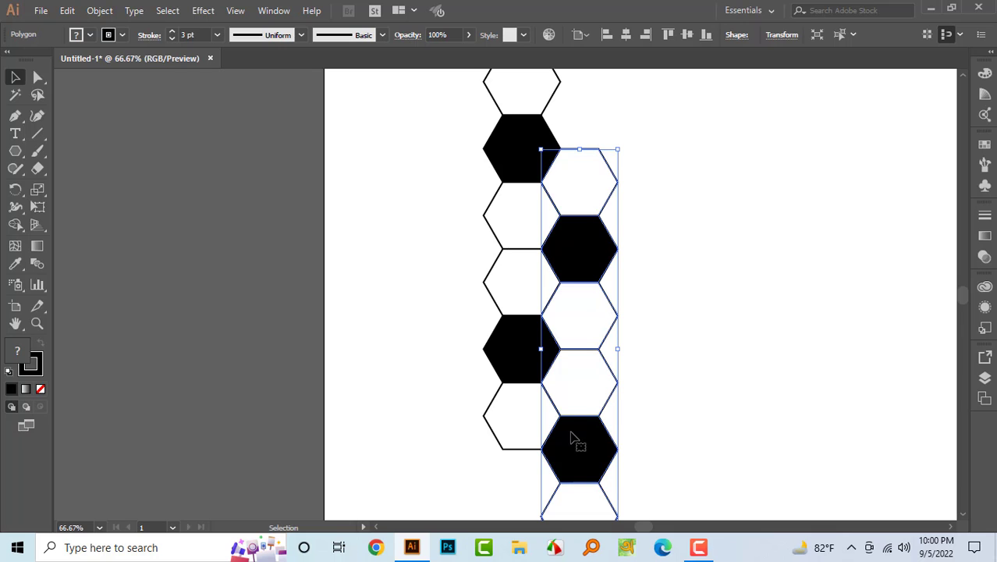
{"action": "left_click_drag", "start_coordinate": [586, 461], "coordinate": [641, 363]}
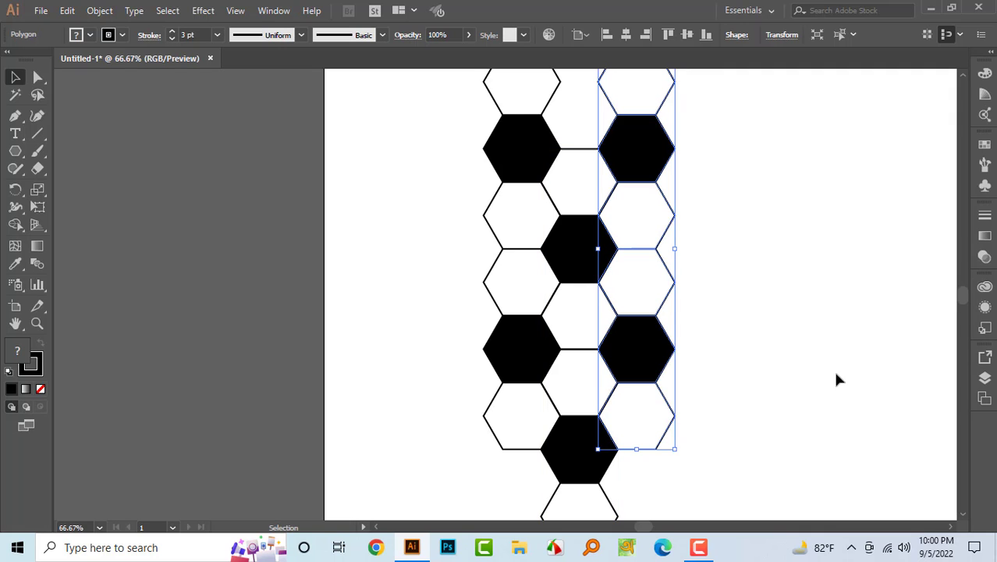
- Duplicate the columns twice more with alternating vertical offsets to add a fourth and fifth interlocking column
{"action": "left_click", "coordinate": [791, 346]}
{"action": "key", "text": "space"}
{"action": "left_click_drag", "start_coordinate": [712, 290], "coordinate": [532, 330]}
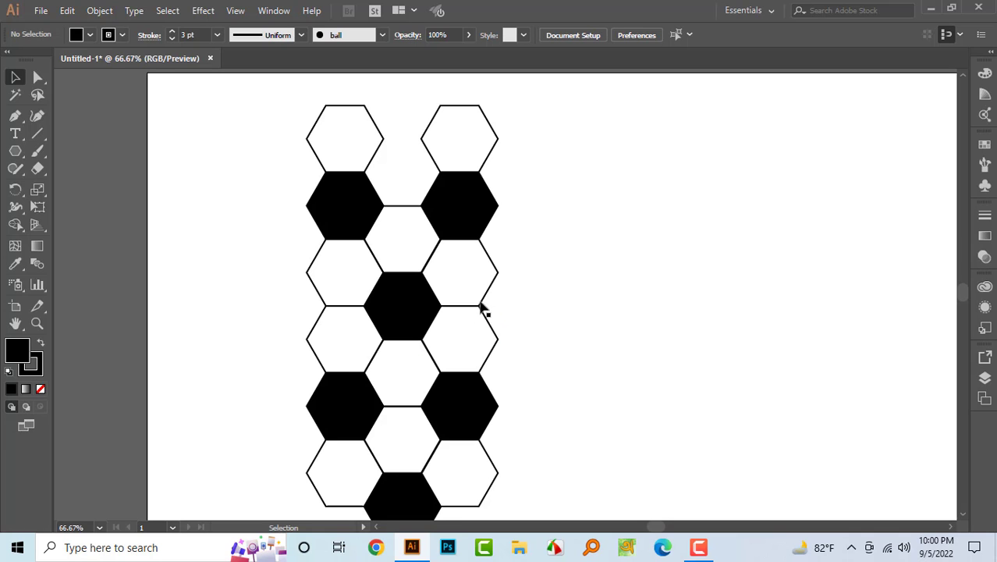
{"action": "left_click_drag", "start_coordinate": [450, 205], "coordinate": [513, 308]}
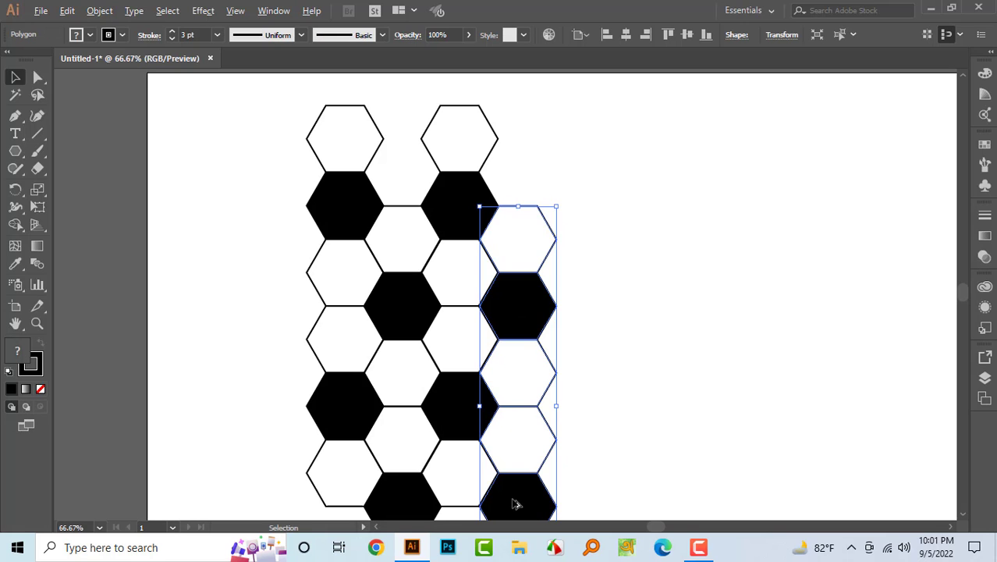
{"action": "left_click_drag", "start_coordinate": [513, 508], "coordinate": [616, 415]}
{"action": "left_click_drag", "start_coordinate": [570, 408], "coordinate": [575, 404]}
{"action": "scroll", "coordinate": [696, 423], "scroll_direction": "down", "scroll_amount": 1}
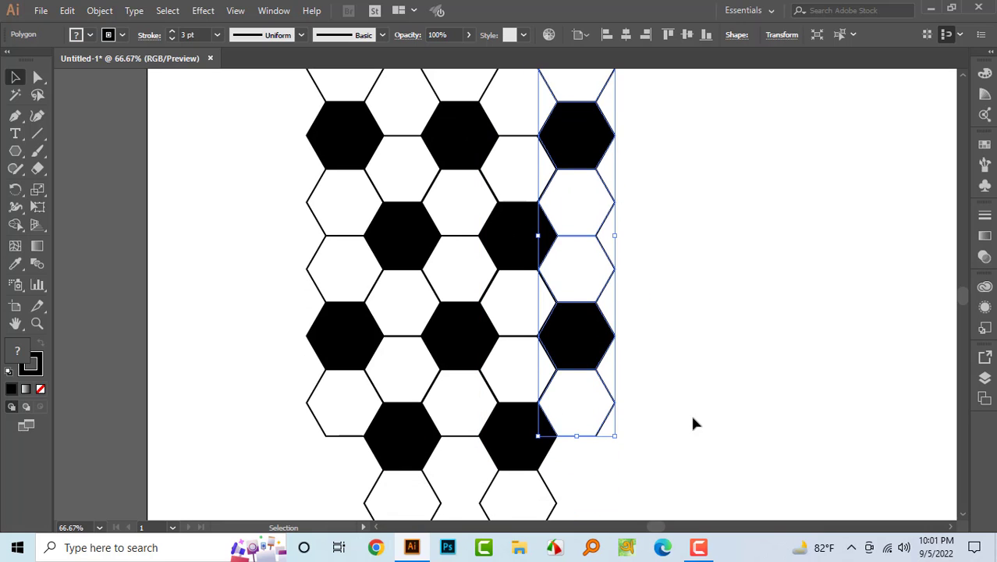
- Keep duplicating columns alternately up and down until the pattern has eight interlocking columns
{"action": "left_click_drag", "start_coordinate": [575, 143], "coordinate": [631, 238]}
{"action": "scroll", "coordinate": [742, 314], "scroll_direction": "up", "scroll_amount": 3}
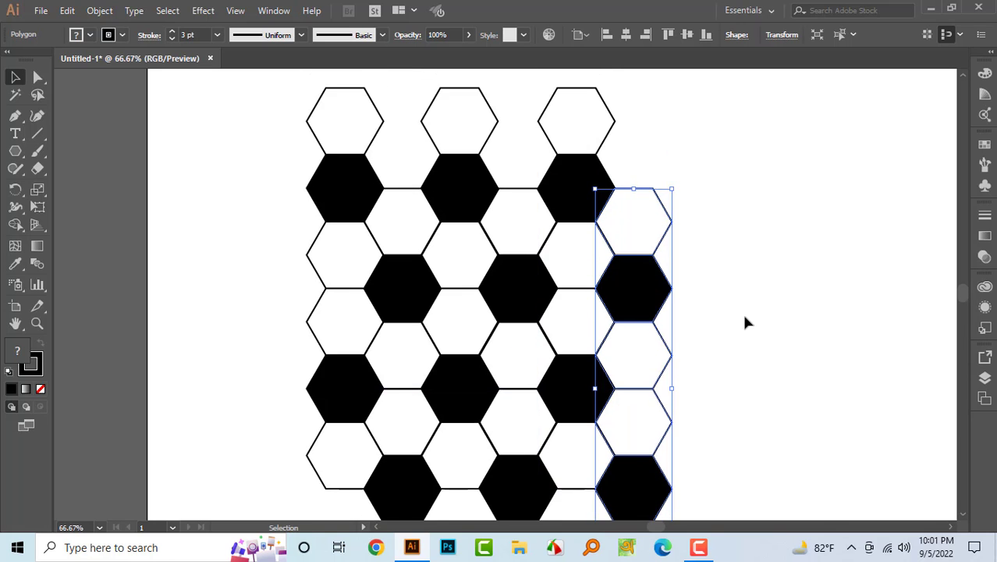
{"action": "scroll", "coordinate": [725, 327], "scroll_direction": "down", "scroll_amount": 5}
{"action": "left_click_drag", "start_coordinate": [634, 404], "coordinate": [694, 311]}
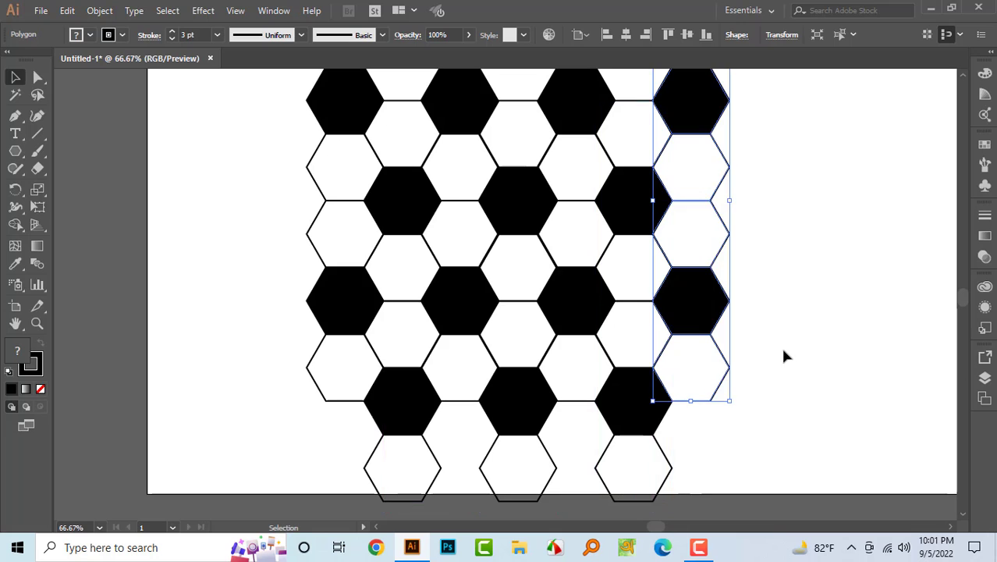
{"action": "scroll", "coordinate": [780, 344], "scroll_direction": "up", "scroll_amount": 3}
{"action": "left_click_drag", "start_coordinate": [711, 215], "coordinate": [764, 305]}
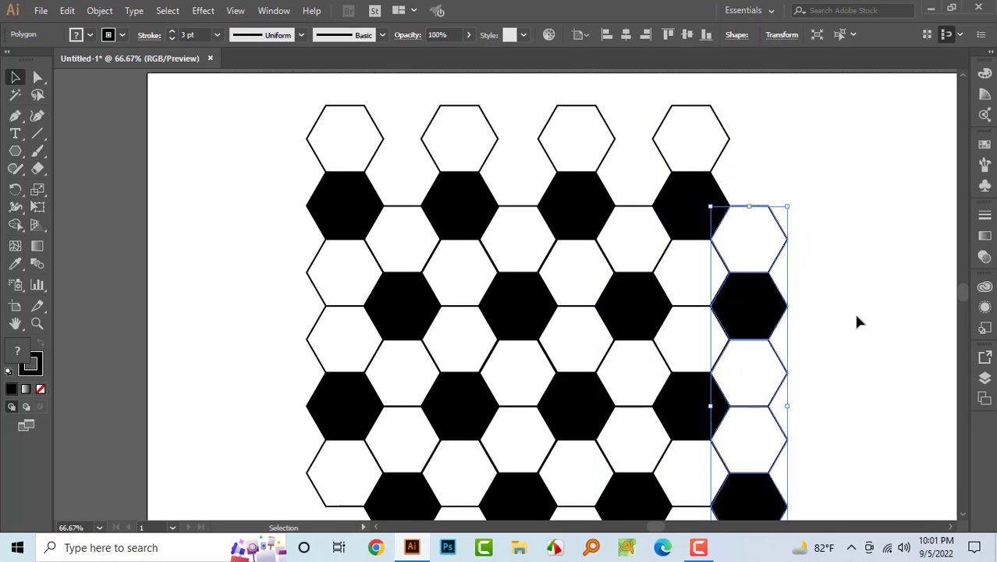
{"action": "left_click", "coordinate": [868, 316]}
{"action": "key", "text": "ctrl+minus"}
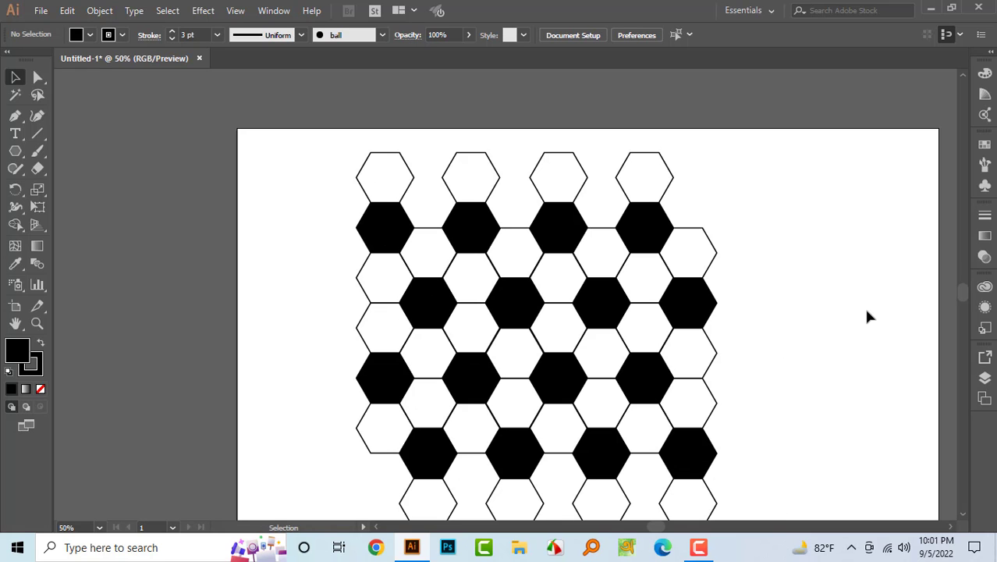
- Select all the hexagons and group them
{"action": "scroll", "coordinate": [741, 327], "scroll_direction": "down", "scroll_amount": 1}
{"action": "scroll", "coordinate": [316, 234], "scroll_direction": "up", "scroll_amount": 2}
{"action": "left_click_drag", "start_coordinate": [290, 149], "coordinate": [719, 462]}
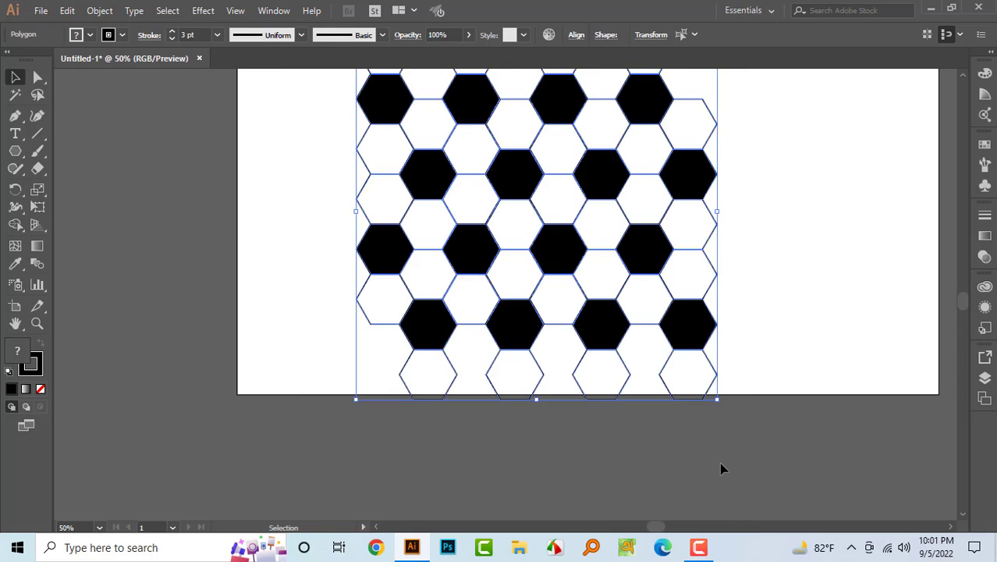
{"action": "key", "text": "ctrl+g"}
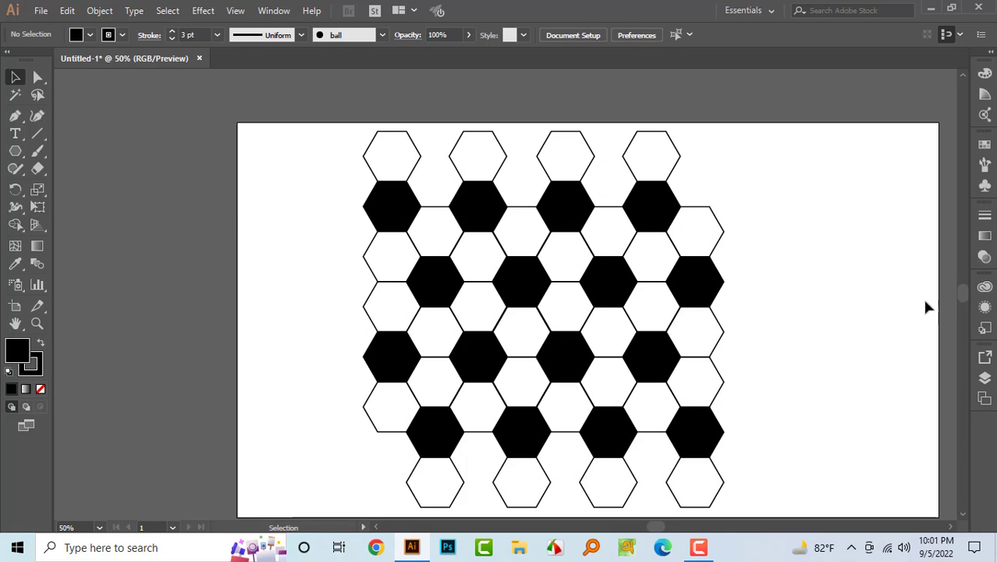
{"action": "left_click", "coordinate": [986, 189]}
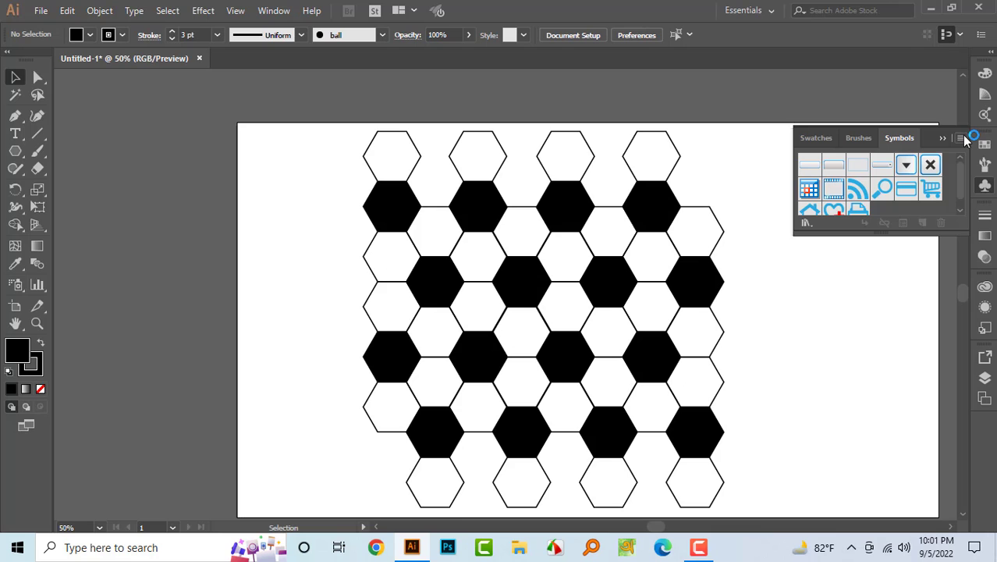
{"action": "left_click", "coordinate": [960, 138]}
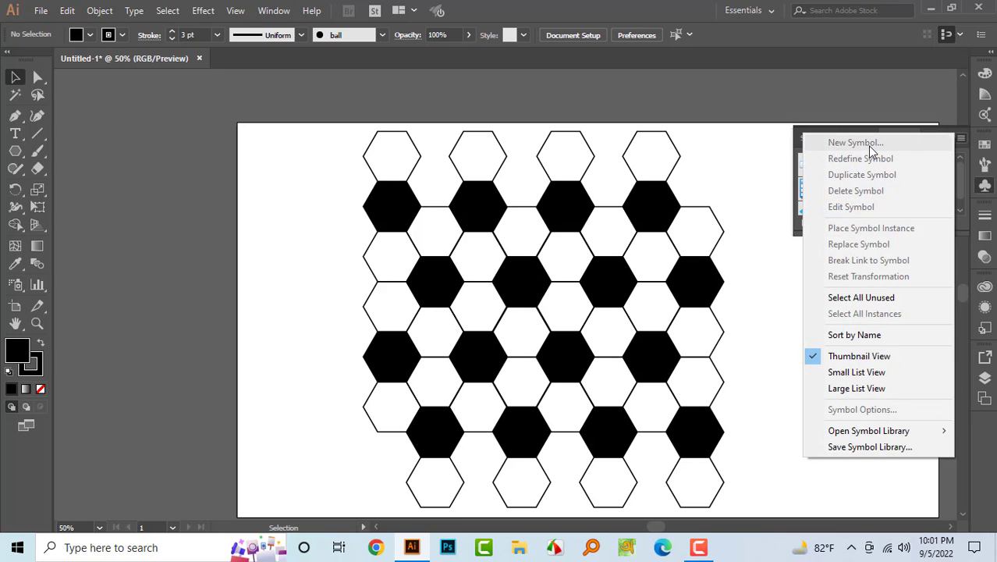
{"action": "left_click", "coordinate": [751, 328]}
- Save the selected hexagon pattern as a new Static Symbol named Football
{"action": "left_click_drag", "start_coordinate": [285, 133], "coordinate": [727, 453]}
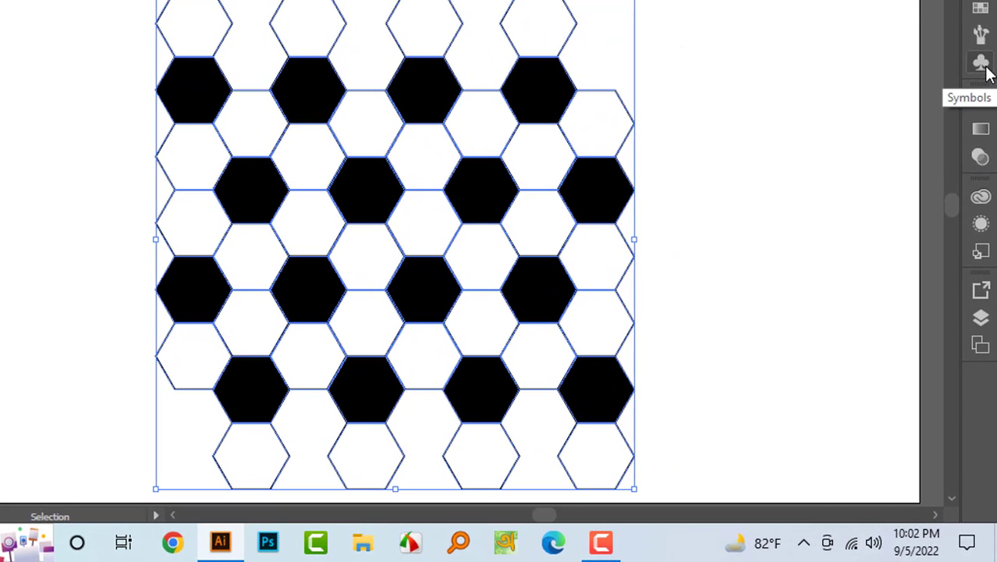
{"action": "left_click", "coordinate": [980, 62]}
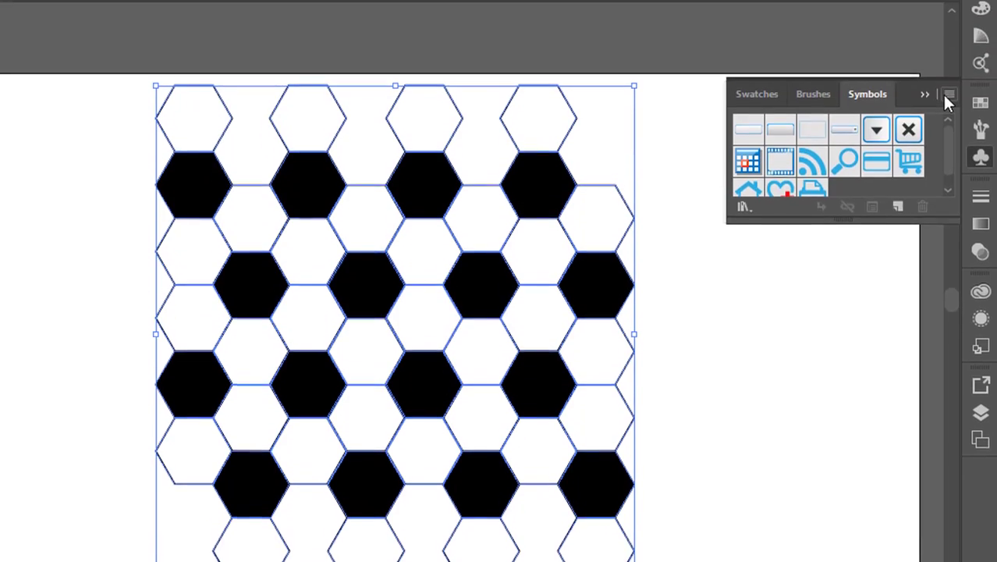
{"action": "left_click", "coordinate": [948, 2]}
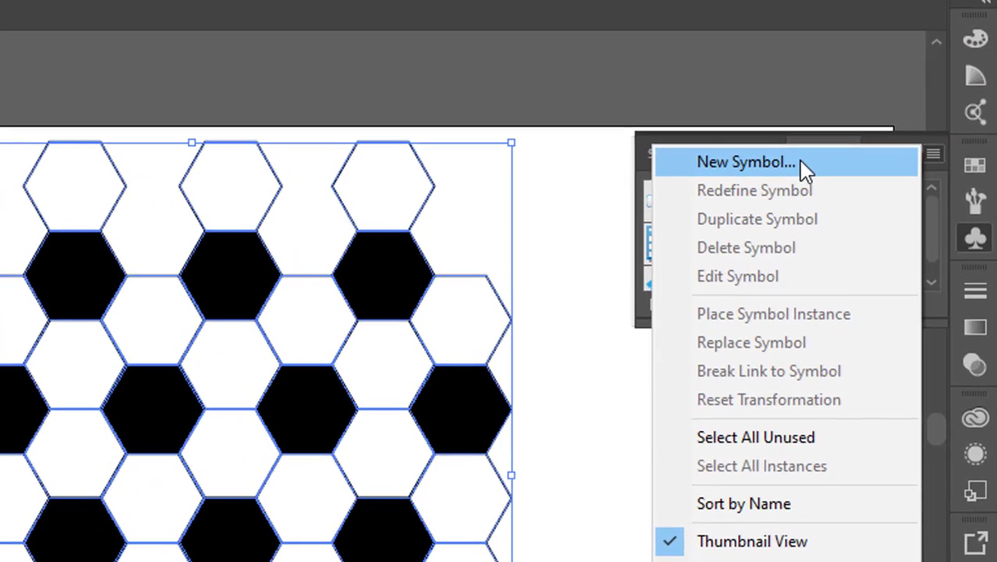
{"action": "left_click", "coordinate": [798, 160]}
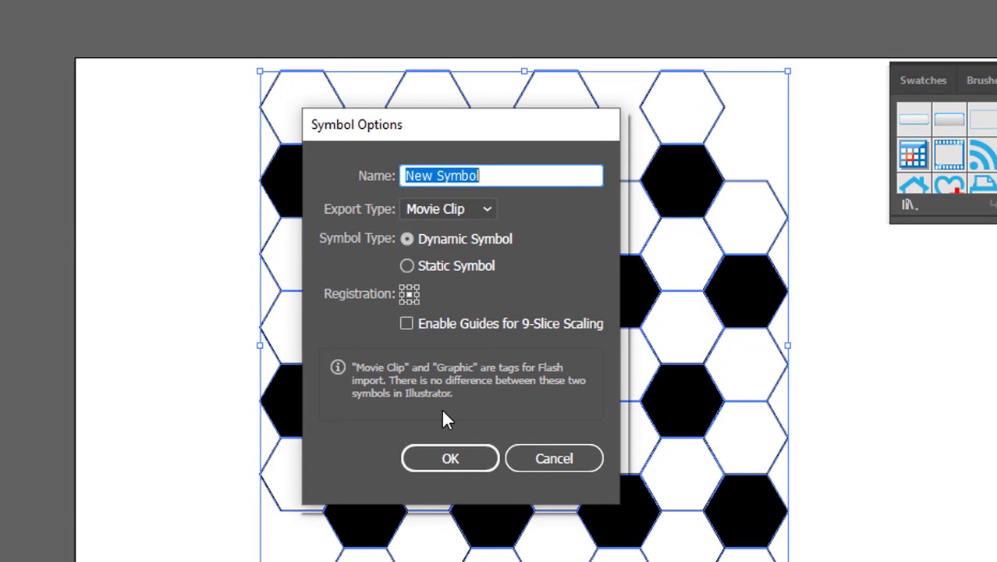
{"action": "type", "text": "Football"}
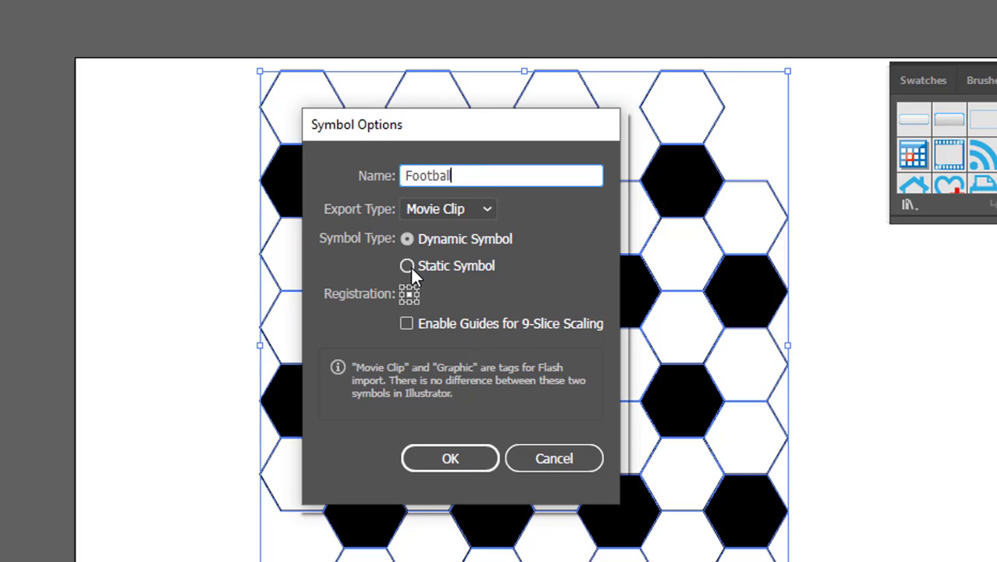
{"action": "left_click", "coordinate": [410, 266]}
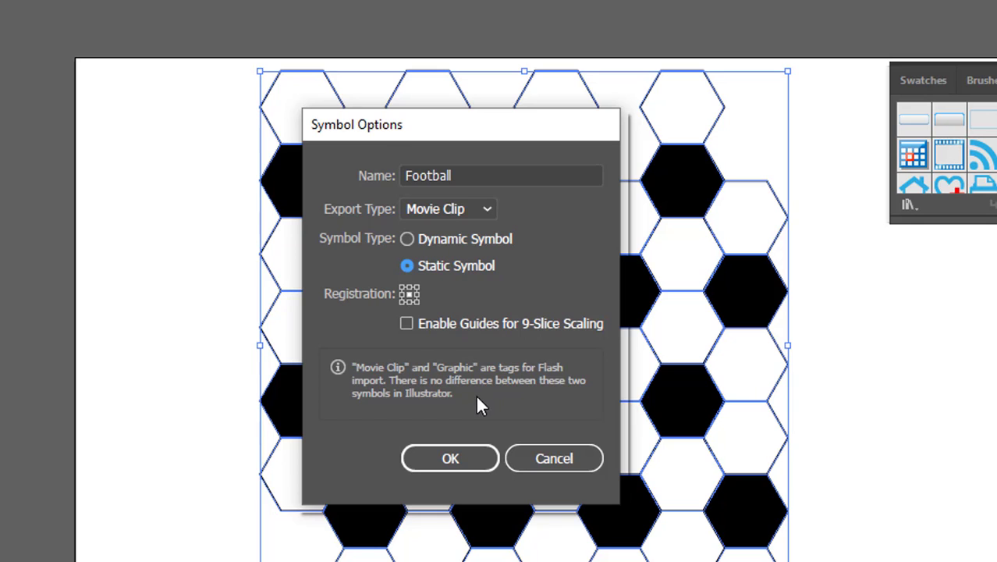
{"action": "left_click", "coordinate": [441, 464]}
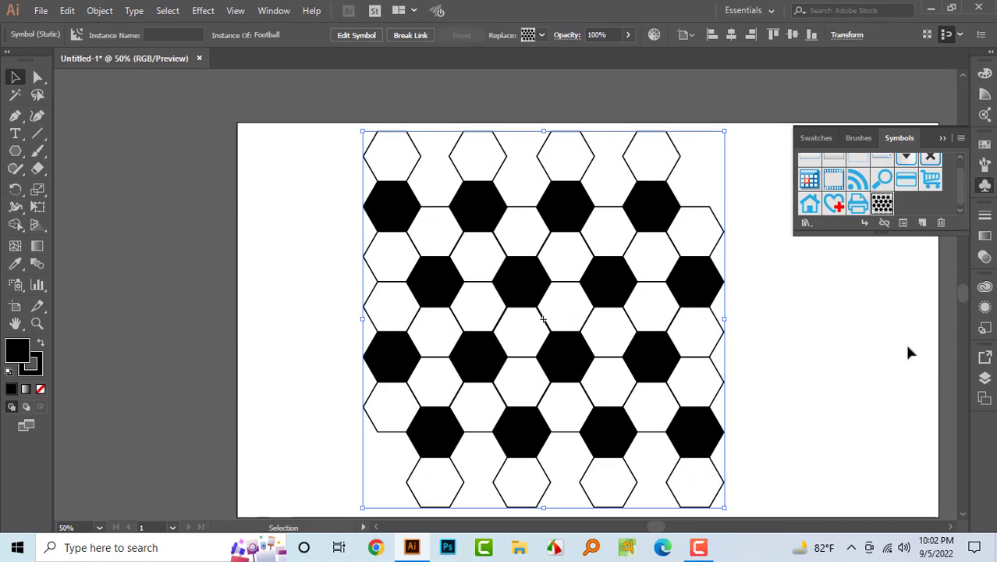
- Delete the Football symbol instance from the artboard and undo the deletion
{"action": "left_click", "coordinate": [812, 373]}
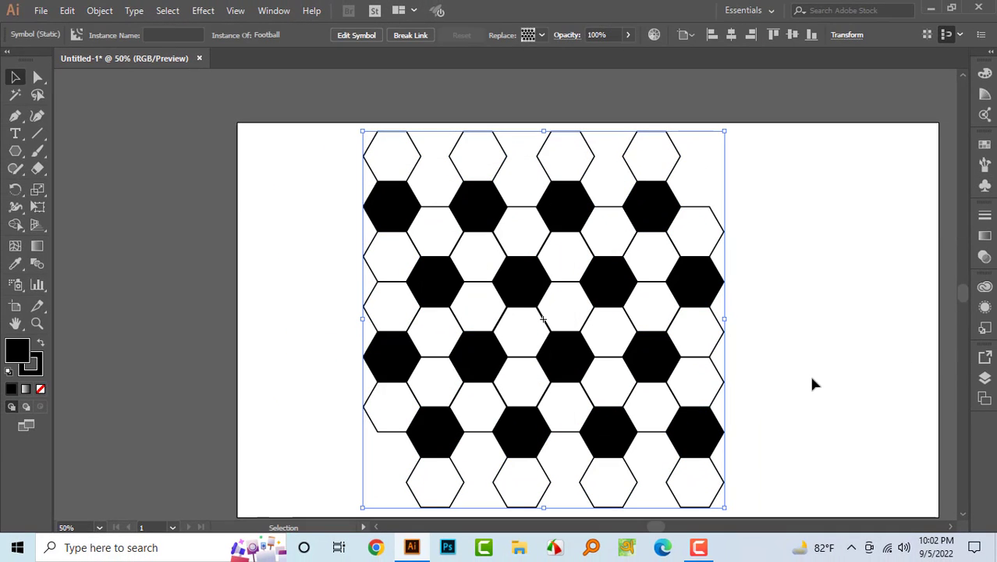
{"action": "left_click_drag", "start_coordinate": [297, 213], "coordinate": [607, 415]}
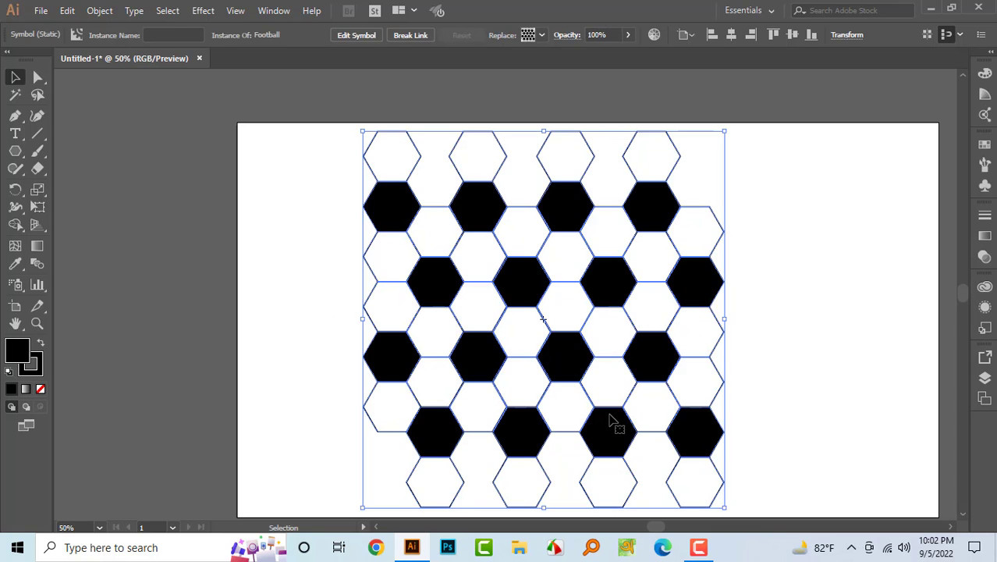
{"action": "key", "text": "Delete"}
{"action": "left_click_drag", "start_coordinate": [15, 151], "coordinate": [100, 185]}
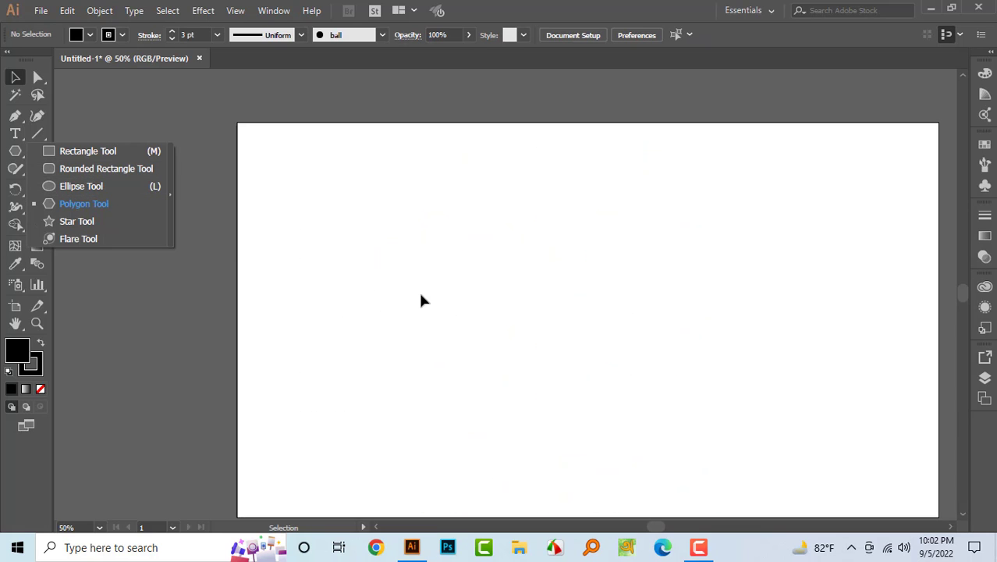
{"action": "key", "text": "a"}
{"action": "key", "text": "ctrl+z"}
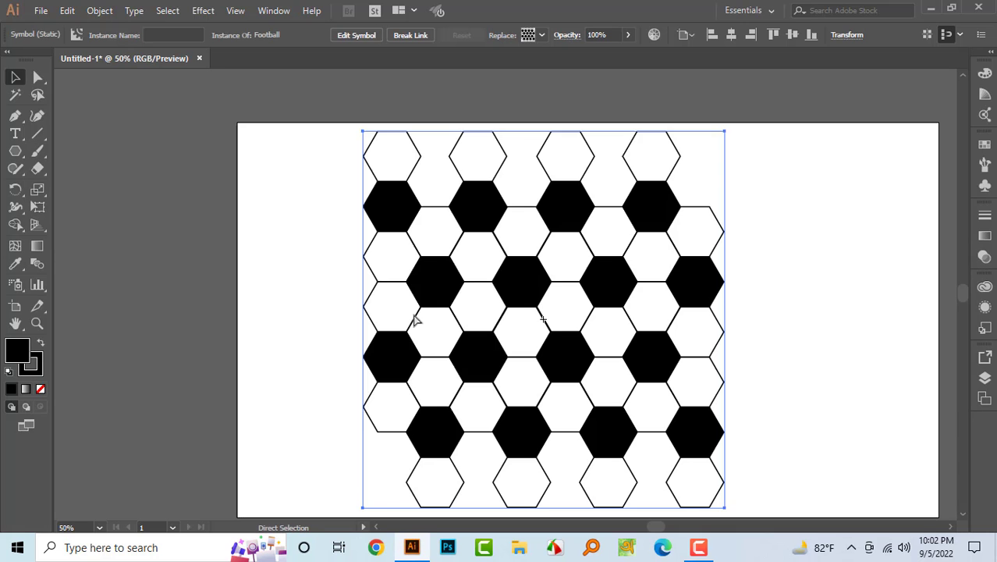
- Draw a black-filled circle over the middle of the hexagon pattern with the Ellipse tool
{"action": "scroll", "coordinate": [740, 332], "scroll_direction": "down", "scroll_amount": 3}
{"action": "scroll", "coordinate": [740, 331], "scroll_direction": "up", "scroll_amount": 3}
{"action": "left_click", "coordinate": [800, 330]}
{"action": "scroll", "coordinate": [800, 331], "scroll_direction": "down", "scroll_amount": 1}
{"action": "key", "text": "l"}
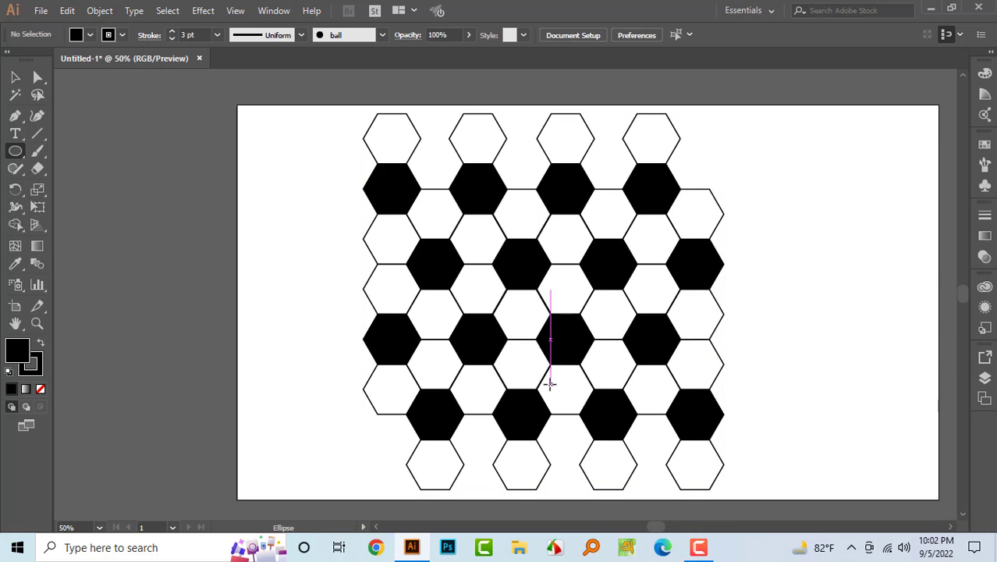
{"action": "left_click_drag", "start_coordinate": [434, 202], "coordinate": [687, 393]}
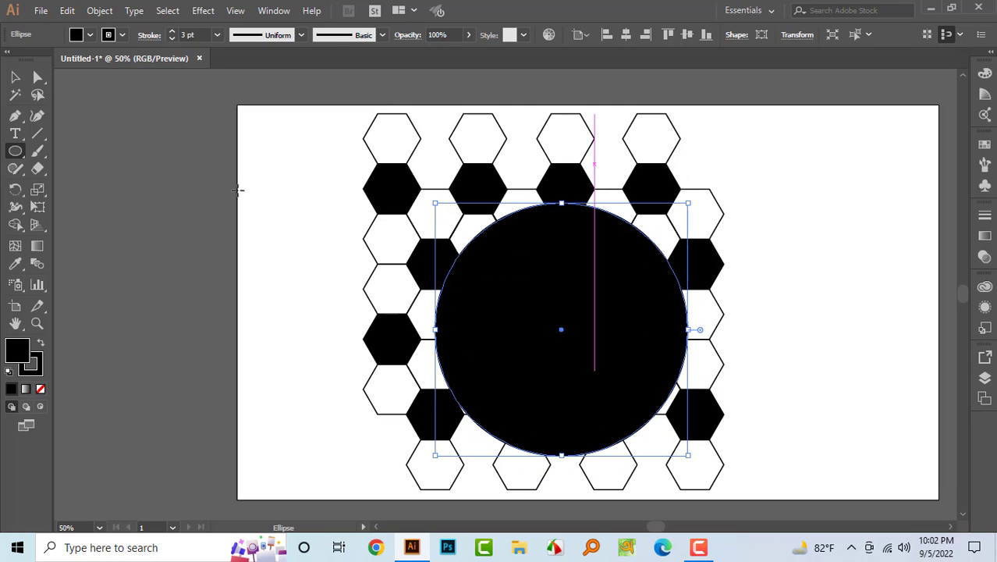
- Select the circle together with the pattern and make a clipping mask
{"action": "left_click", "coordinate": [16, 78]}
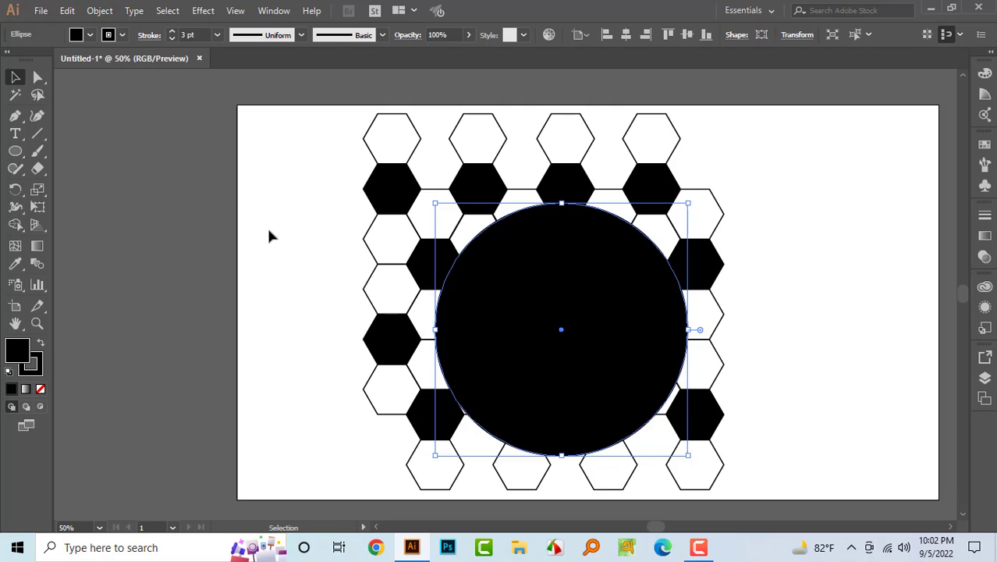
{"action": "left_click_drag", "start_coordinate": [294, 165], "coordinate": [694, 432]}
{"action": "right_click", "coordinate": [579, 281]}
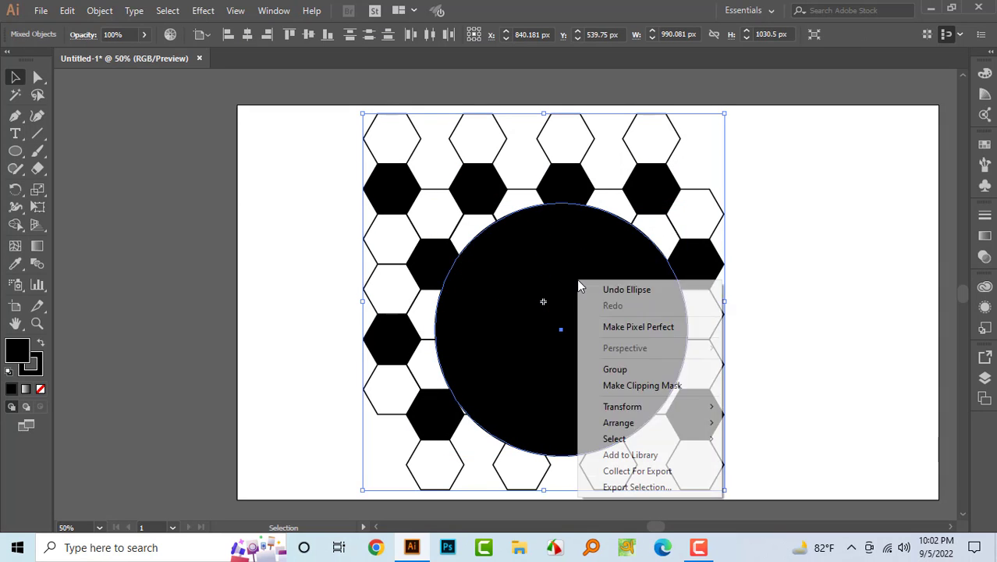
{"action": "left_click", "coordinate": [648, 385]}
{"action": "left_click", "coordinate": [783, 389]}
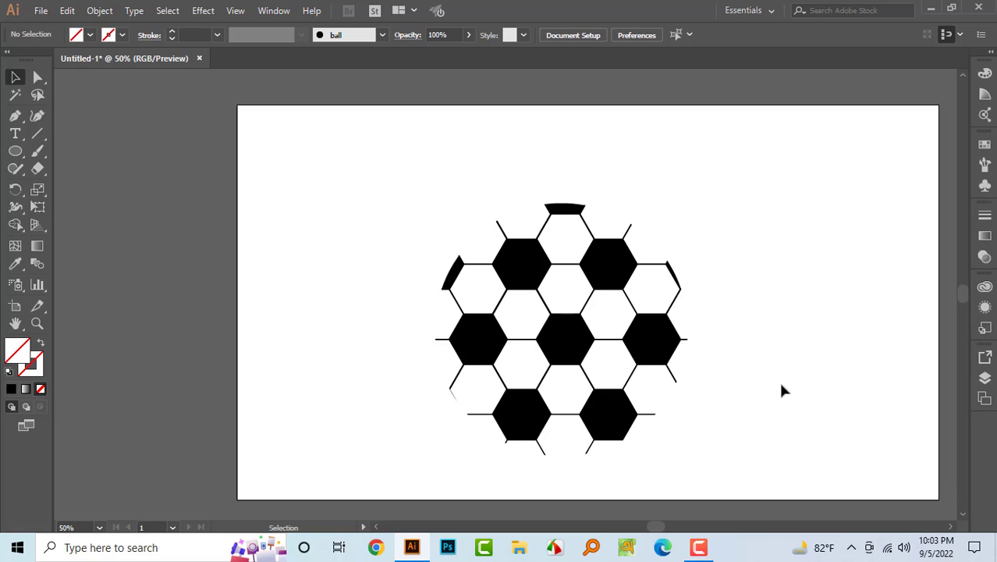
- Select the clipped ball and delete it from the artboard
{"action": "left_click_drag", "start_coordinate": [418, 179], "coordinate": [619, 335]}
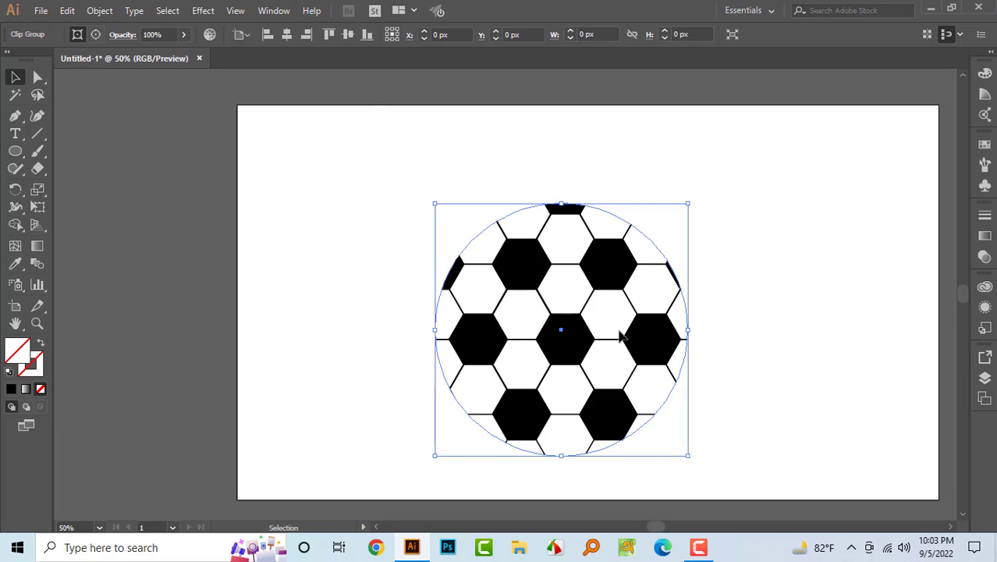
{"action": "key", "text": "a"}
{"action": "key", "text": "v"}
{"action": "left_click_drag", "start_coordinate": [395, 209], "coordinate": [624, 384]}
{"action": "key", "text": "Delete"}
- Draw a new circle with the Ellipse tool and give it a black fill
{"action": "key", "text": "l"}
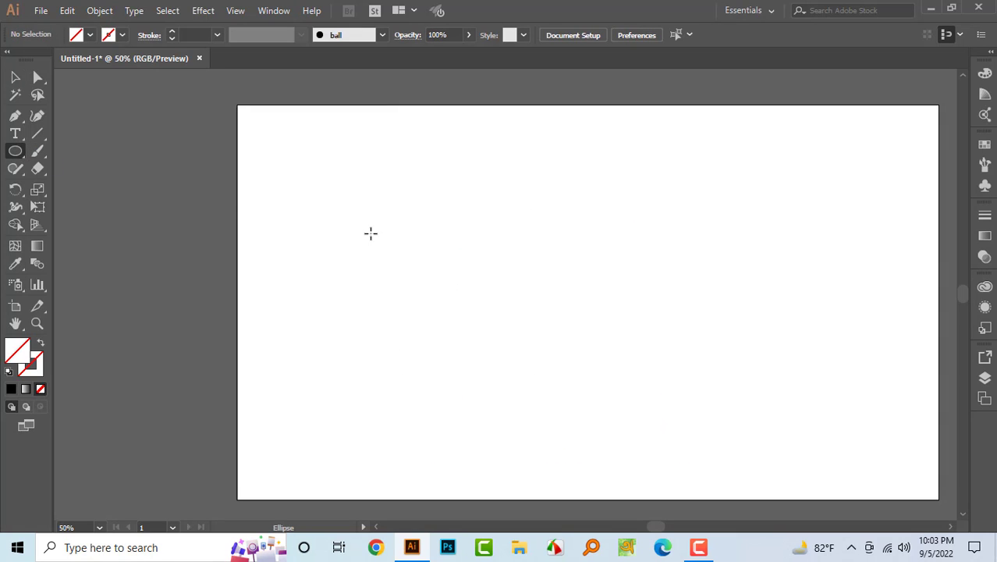
{"action": "left_click_drag", "start_coordinate": [351, 182], "coordinate": [556, 338]}
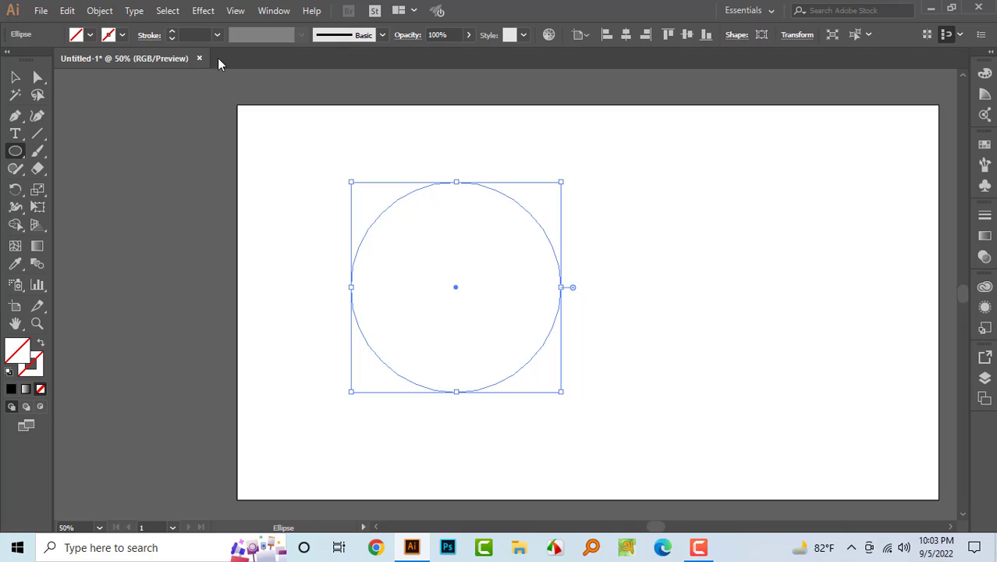
{"action": "left_click", "coordinate": [89, 34]}
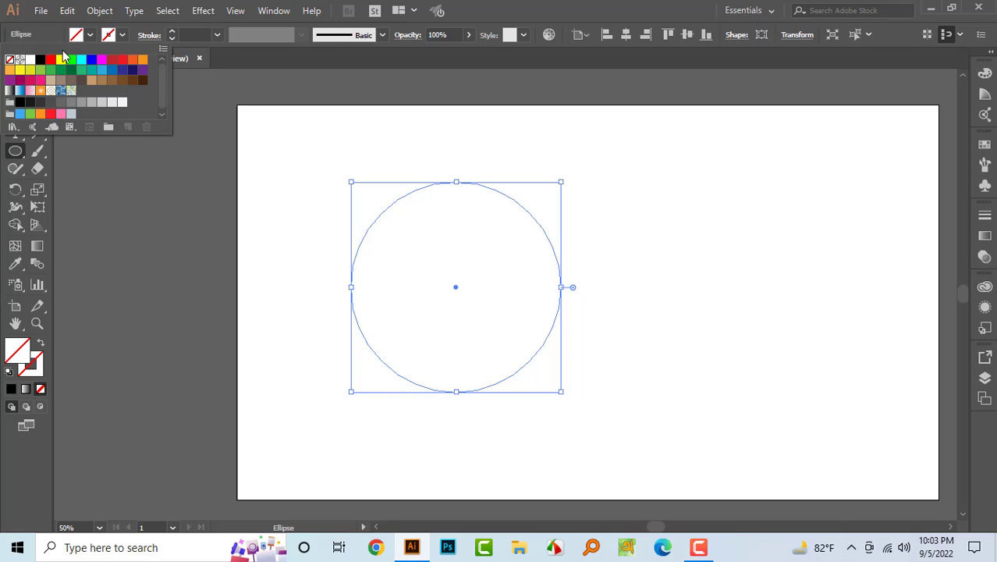
{"action": "left_click", "coordinate": [40, 59]}
{"action": "key", "text": "v"}
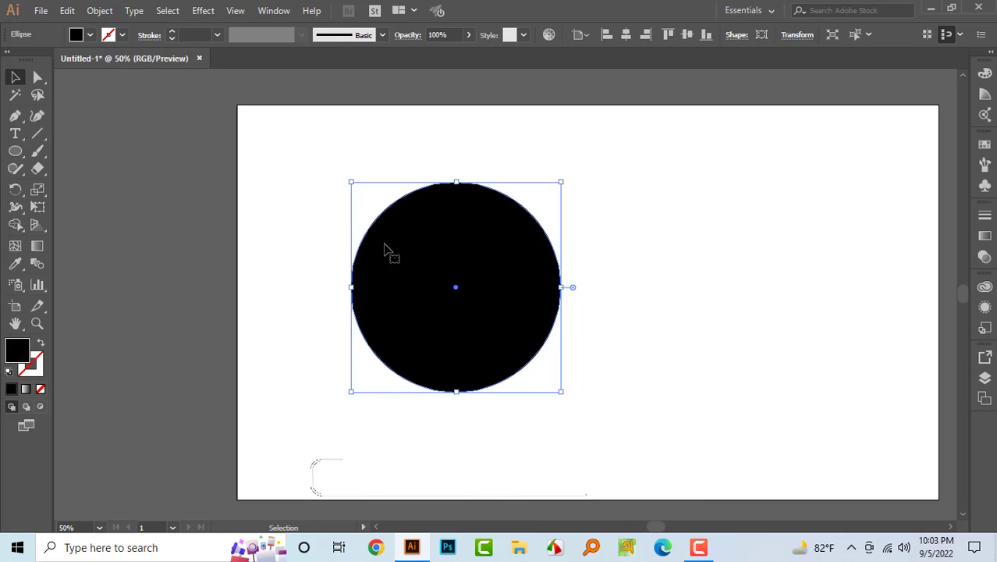
- Select the circle's left anchor point with Direct Selection and delete it, leaving a right half circle
{"action": "left_click", "coordinate": [273, 209]}
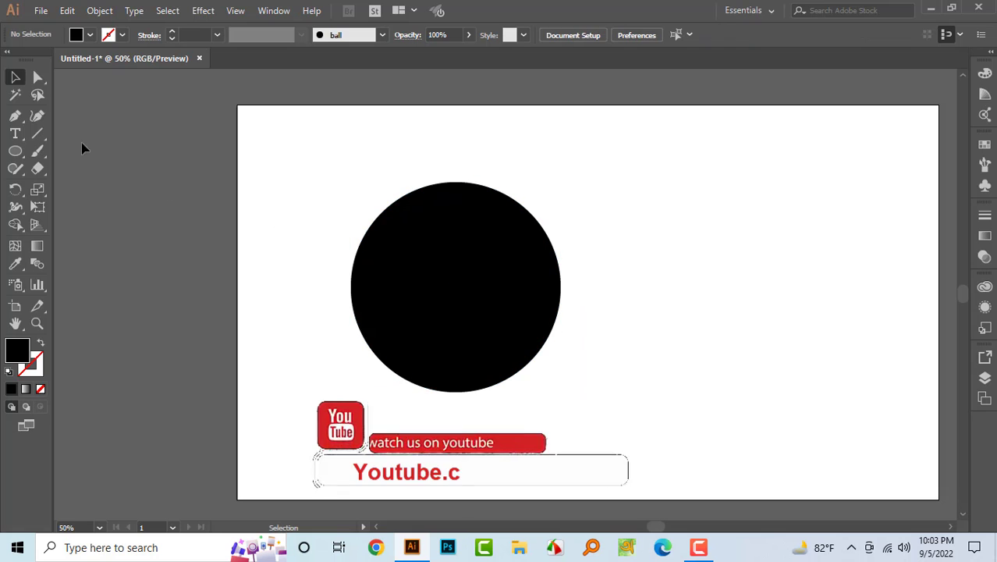
{"action": "left_click", "coordinate": [39, 75]}
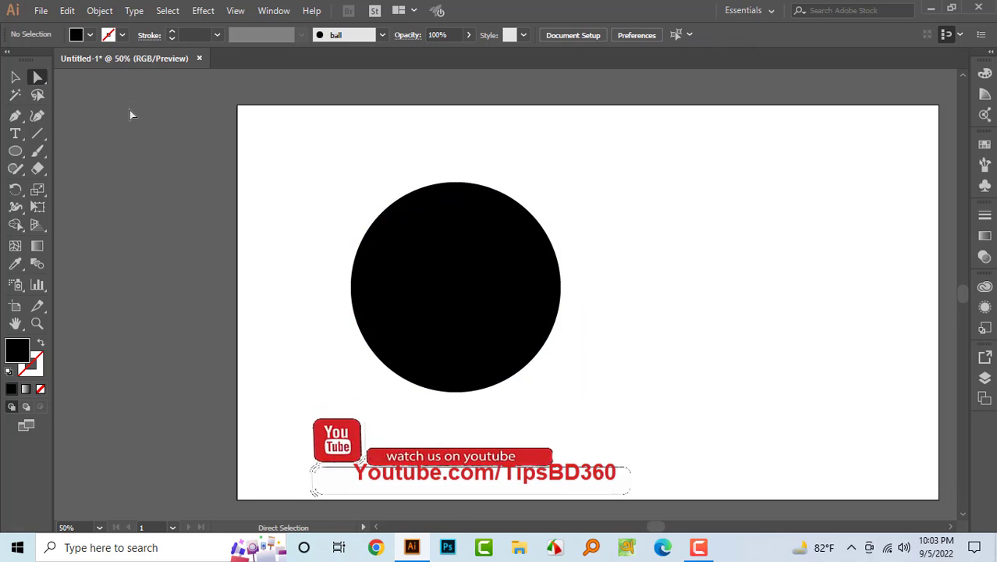
{"action": "left_click", "coordinate": [566, 295]}
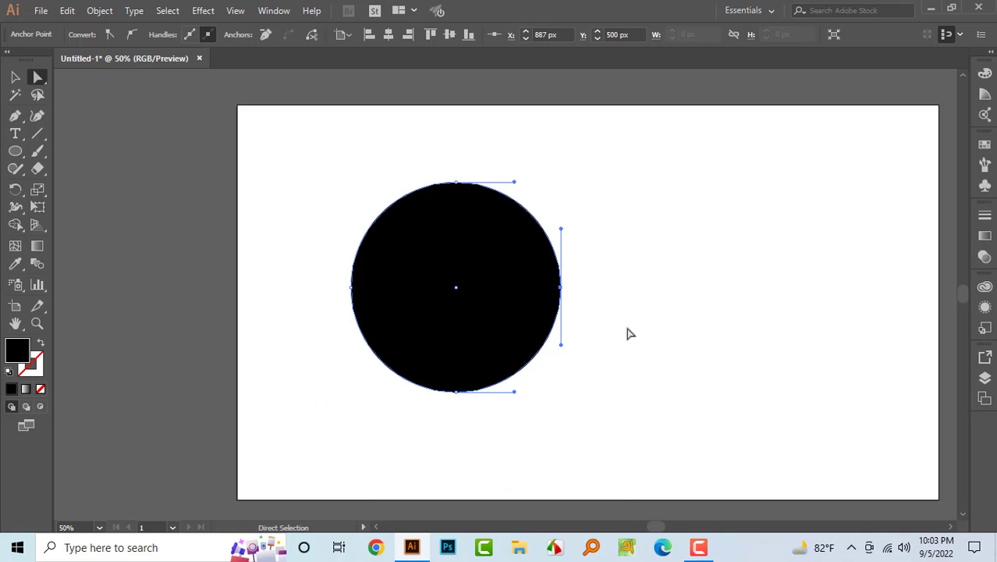
{"action": "left_click", "coordinate": [352, 287]}
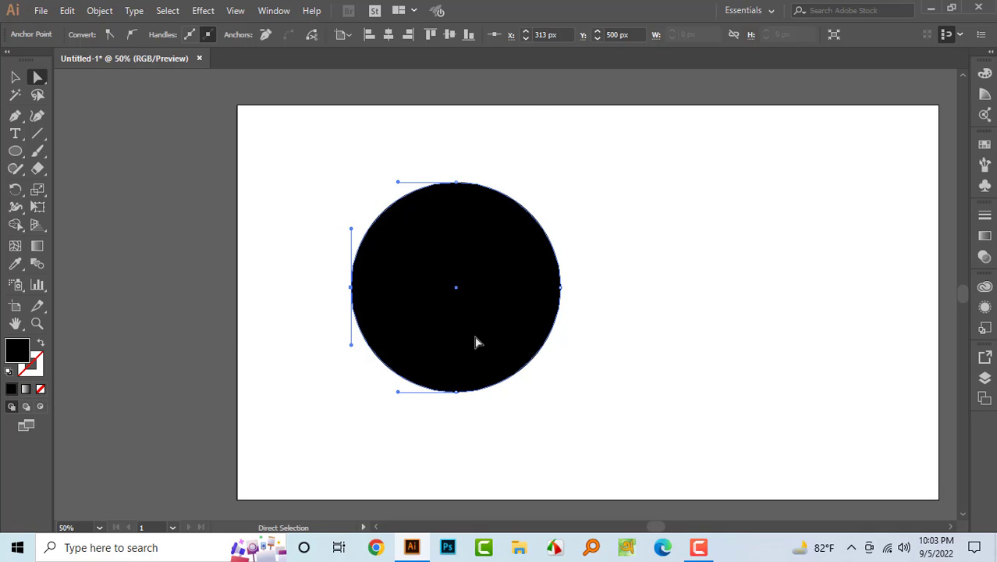
{"action": "key", "text": "Delete"}
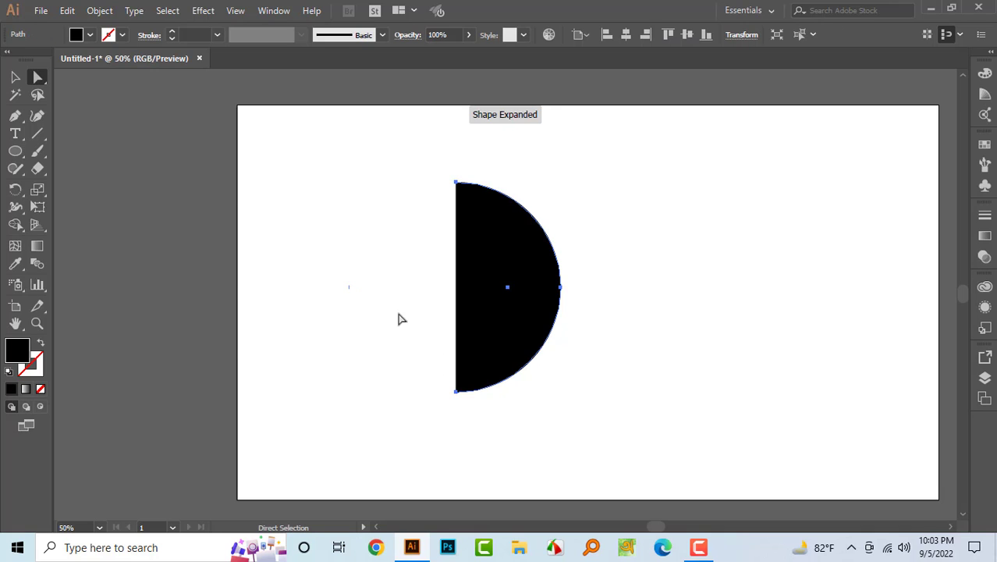
- Select the half circle and apply the 3D Revolve effect with Preview turned on
{"action": "left_click_drag", "start_coordinate": [410, 139], "coordinate": [479, 421]}
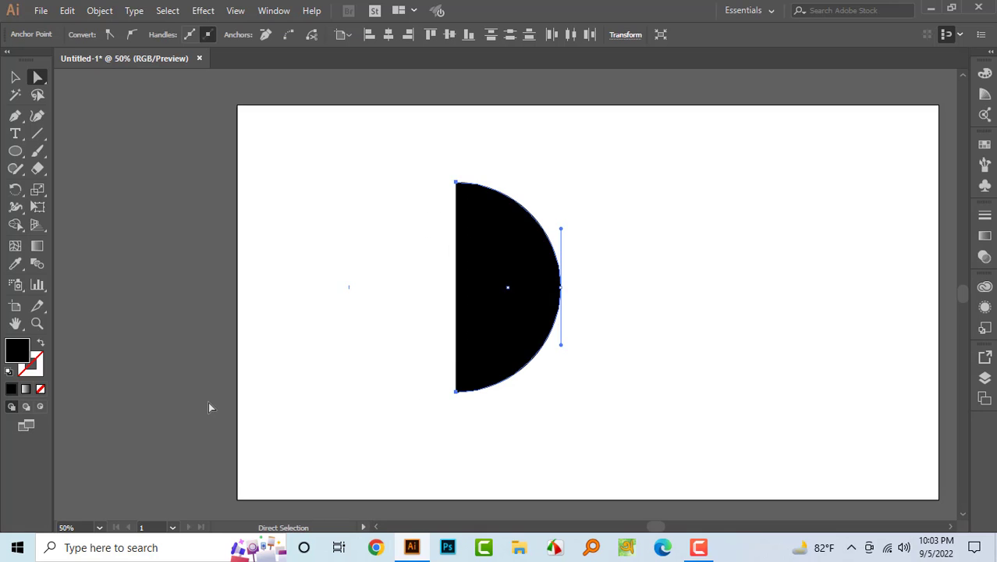
{"action": "key", "text": "ctrl"}
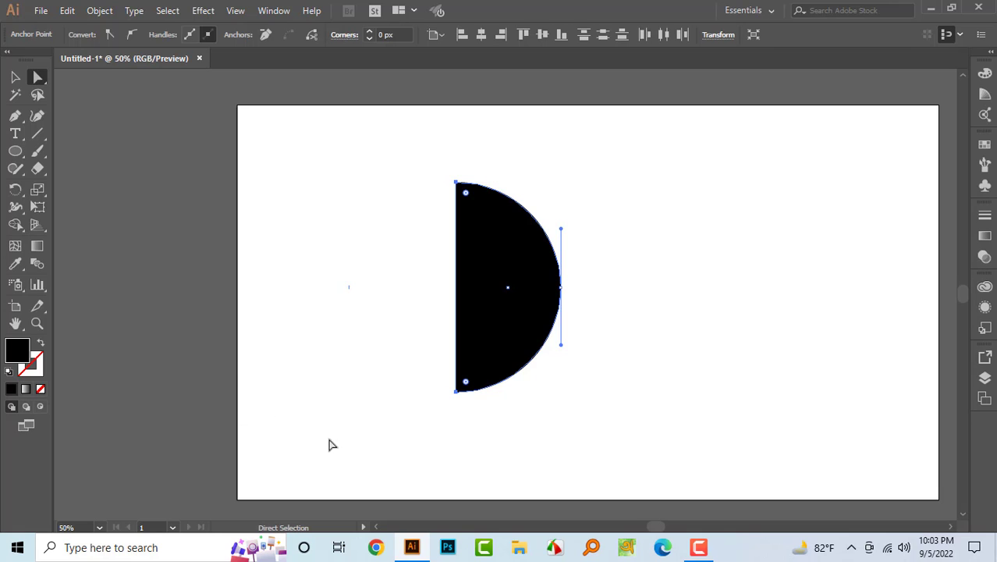
{"action": "left_click", "coordinate": [275, 323]}
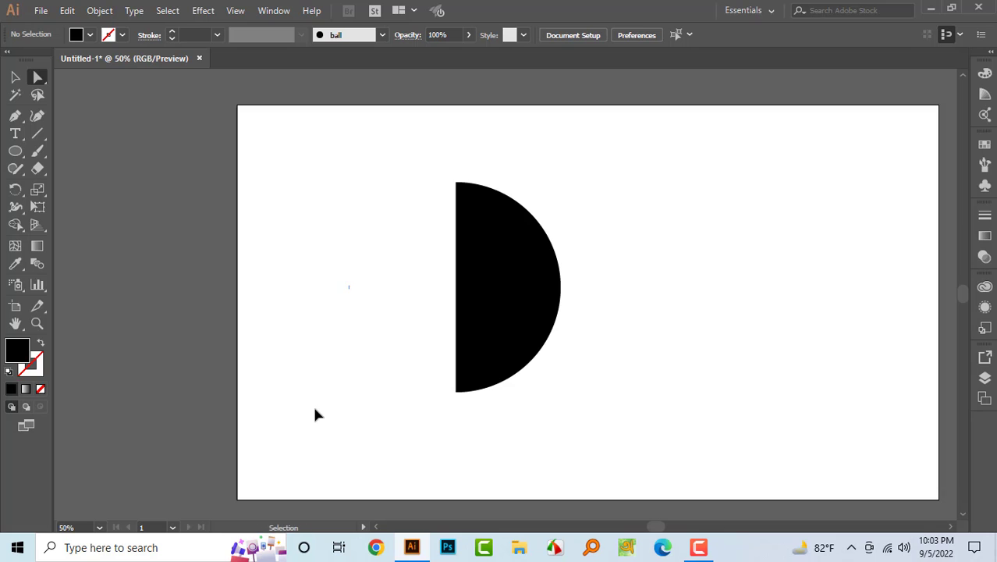
{"action": "left_click", "coordinate": [22, 78]}
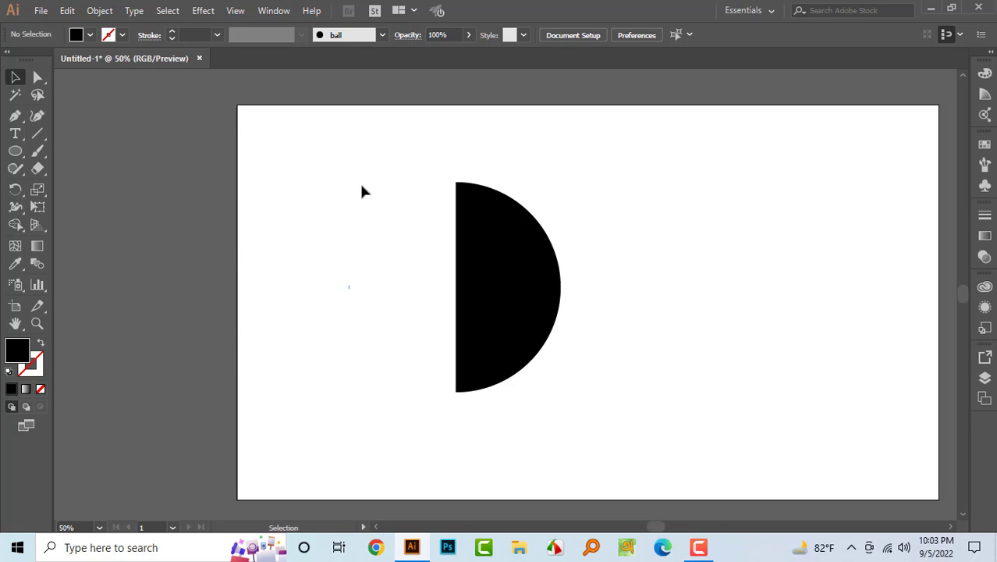
{"action": "left_click_drag", "start_coordinate": [385, 171], "coordinate": [606, 366]}
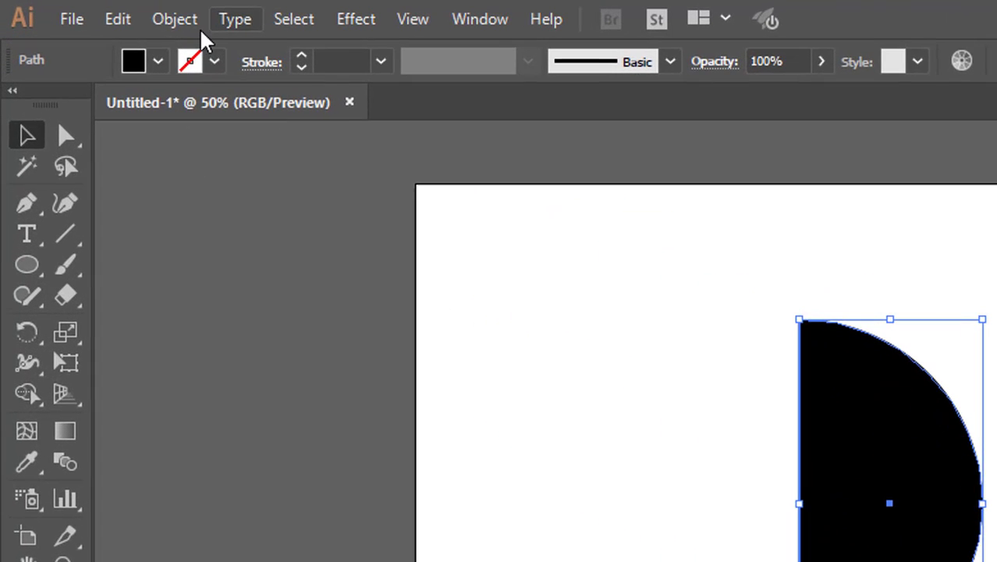
{"action": "left_click", "coordinate": [356, 21]}
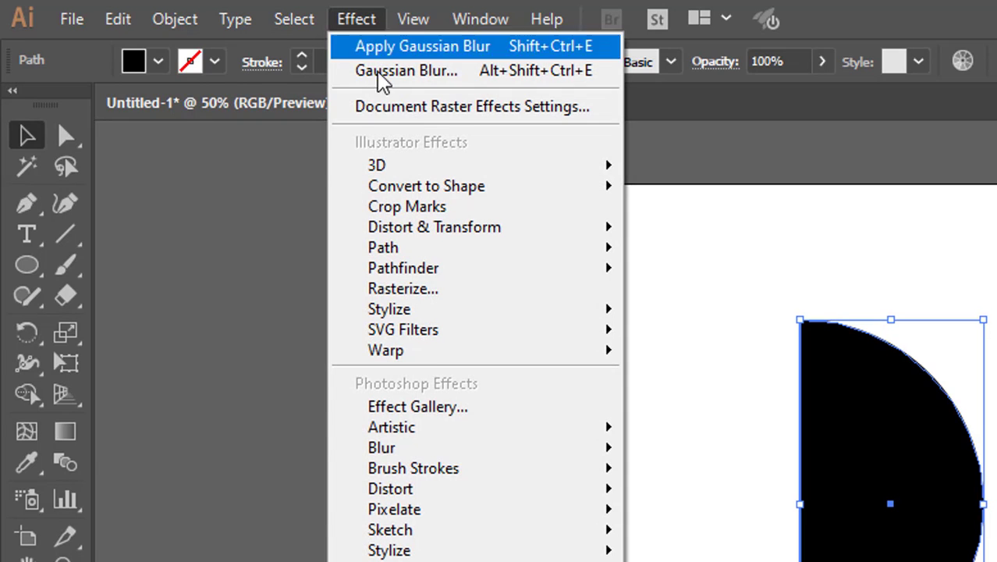
{"action": "mouse_move", "coordinate": [428, 170]}
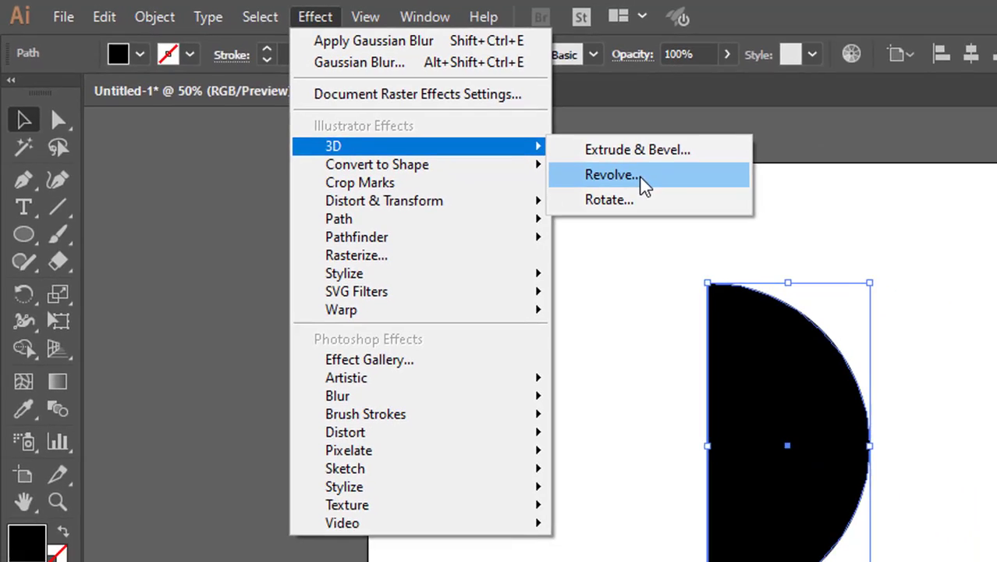
{"action": "left_click", "coordinate": [732, 205]}
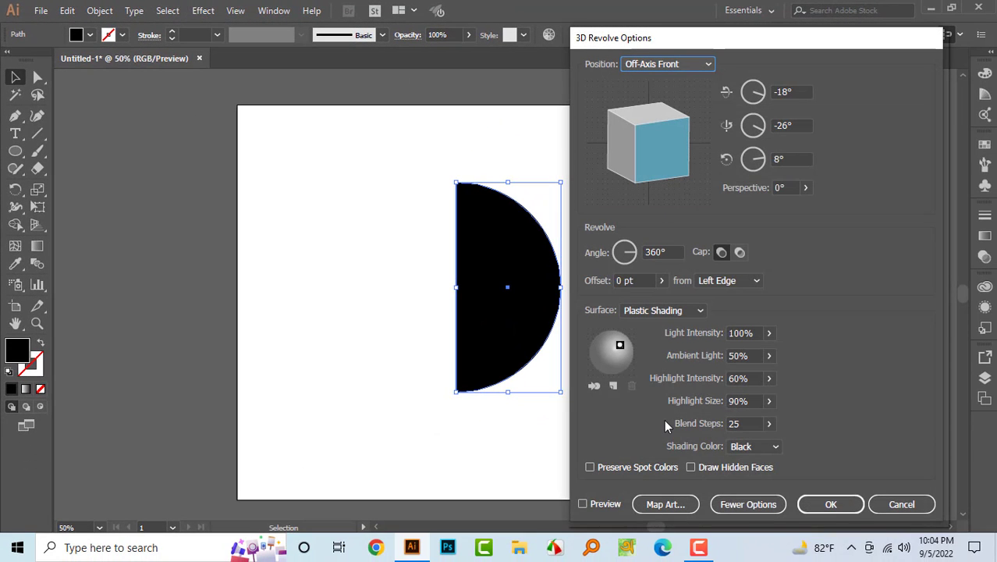
{"action": "left_click", "coordinate": [597, 503]}
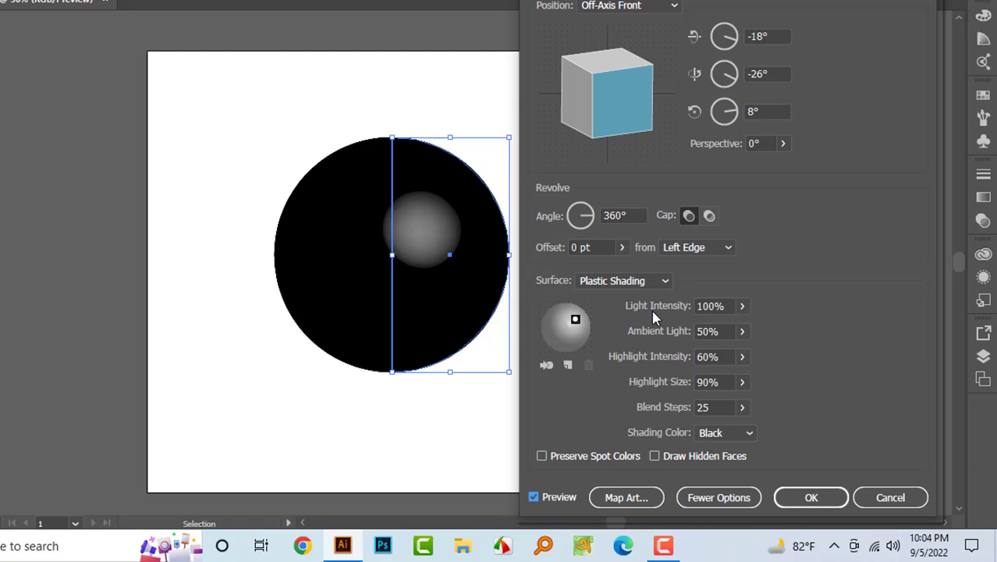
{"action": "left_click", "coordinate": [724, 499]}
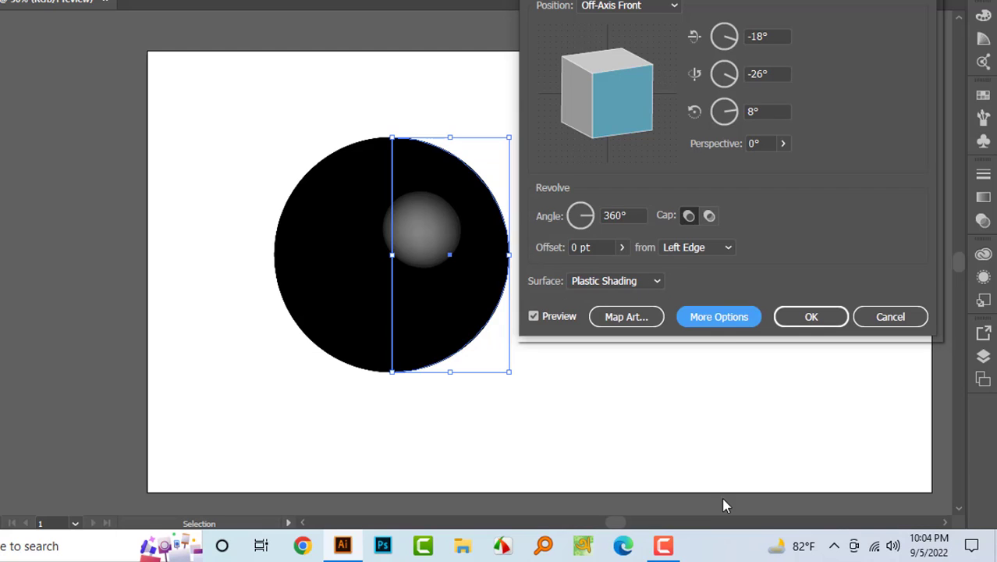
{"action": "left_click", "coordinate": [725, 318]}
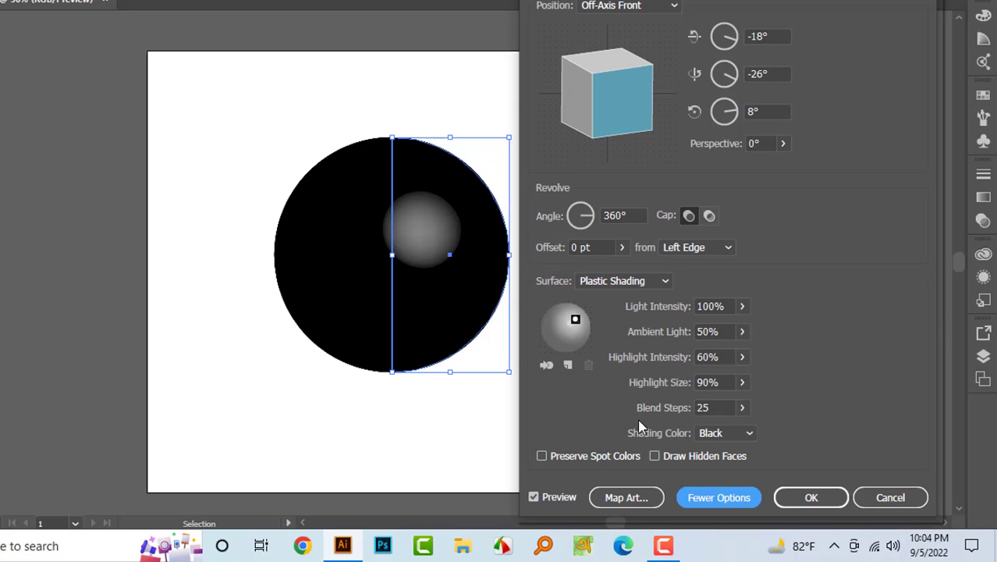
- Try revolving the half circle from the Right Edge, then switch the offset back to Left Edge
{"action": "left_click", "coordinate": [702, 251]}
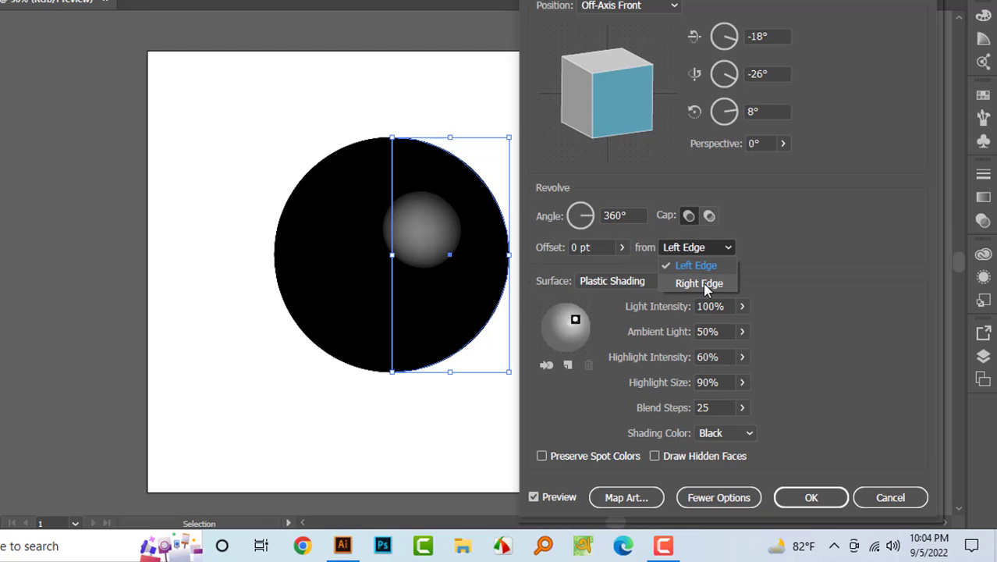
{"action": "left_click", "coordinate": [701, 284]}
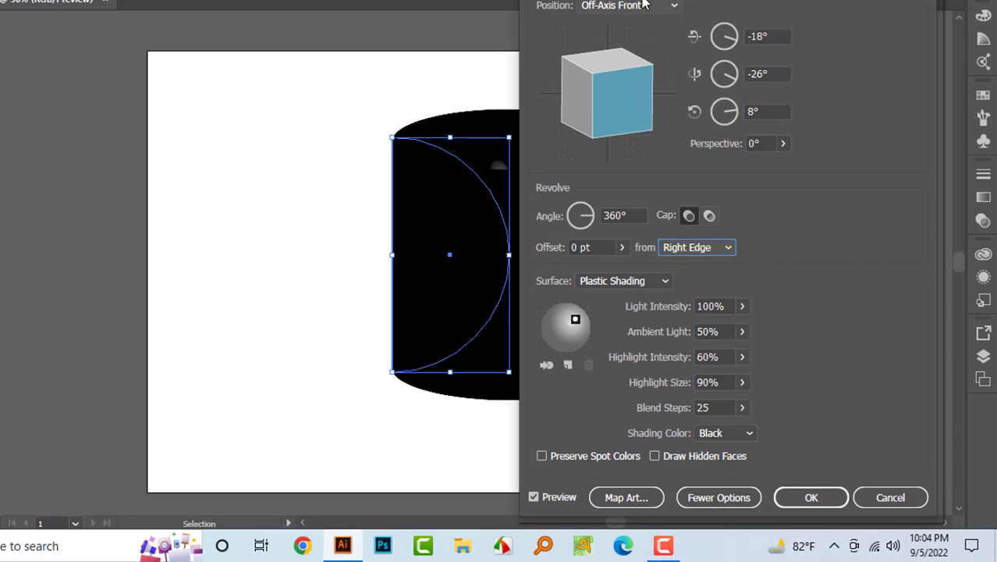
{"action": "left_click_drag", "start_coordinate": [642, 0], "coordinate": [812, 26]}
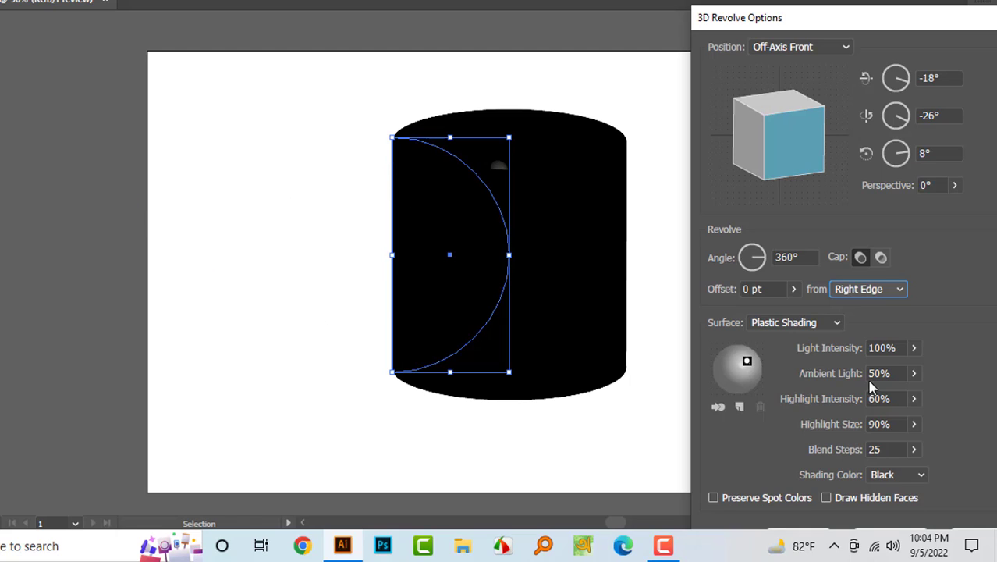
{"action": "left_click", "coordinate": [851, 291]}
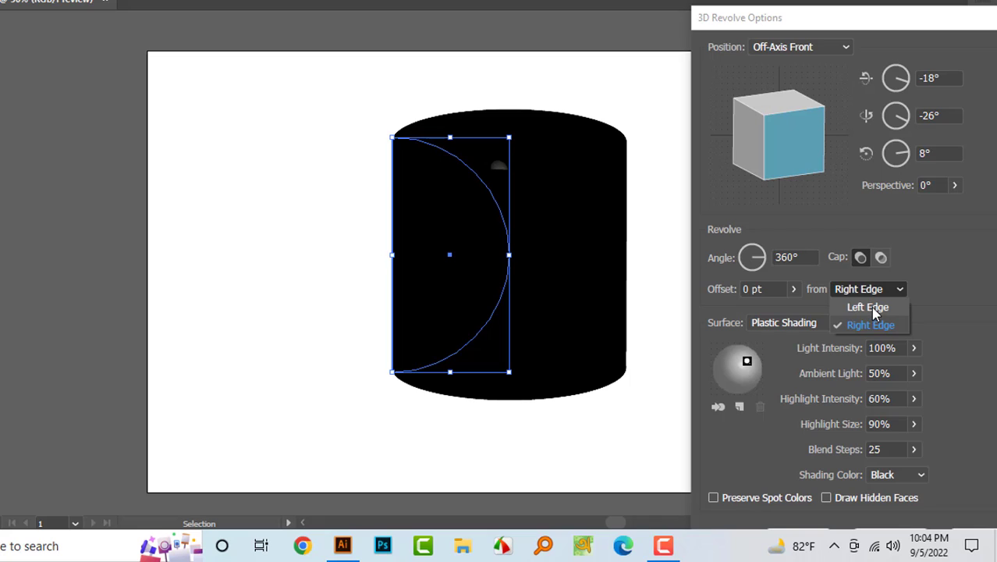
{"action": "left_click", "coordinate": [867, 308]}
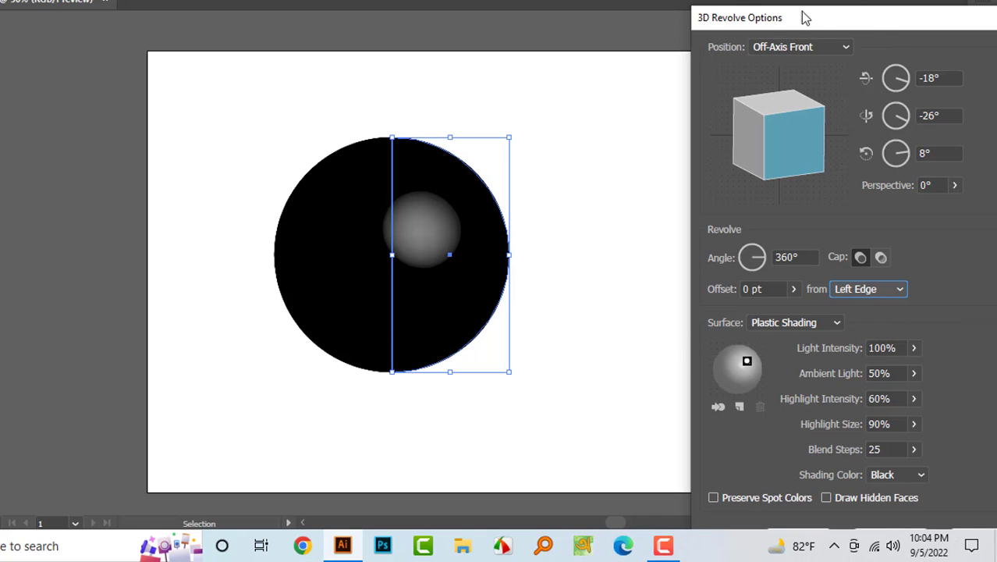
{"action": "left_click_drag", "start_coordinate": [803, 17], "coordinate": [717, 2]}
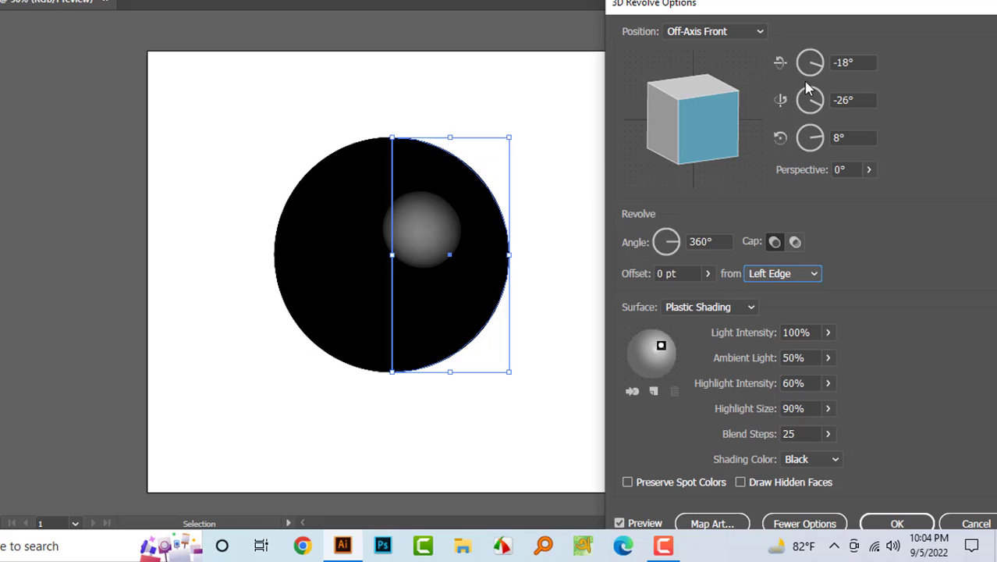
- Set the revolve's Shading Color to None
{"action": "left_click", "coordinate": [811, 460]}
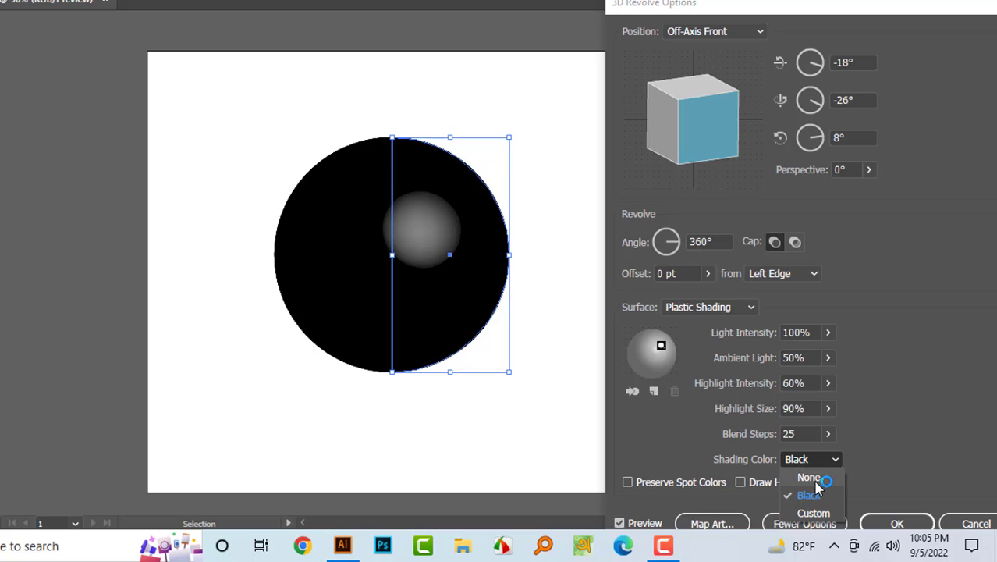
{"action": "left_click", "coordinate": [816, 485]}
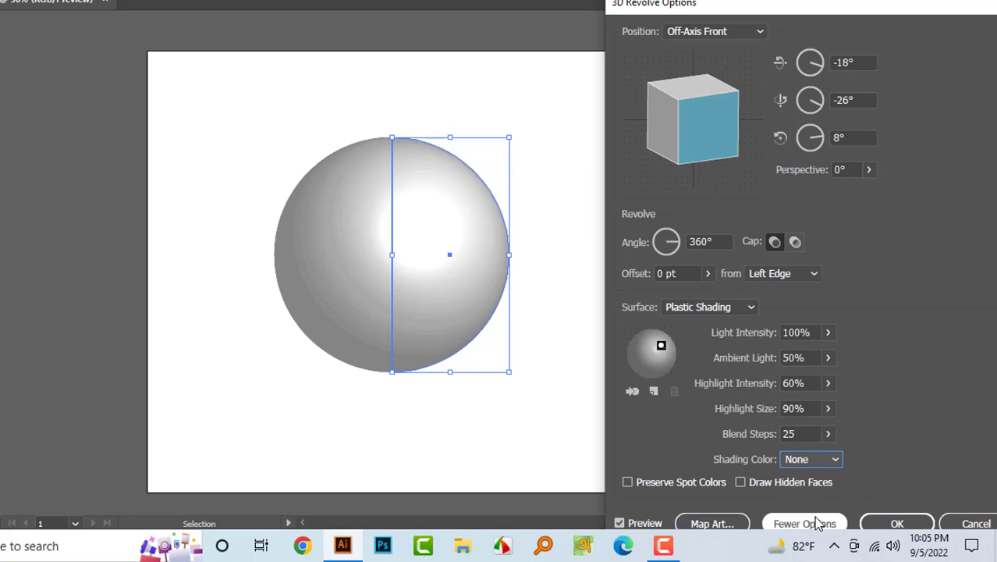
{"action": "left_click_drag", "start_coordinate": [853, 11], "coordinate": [748, 0]}
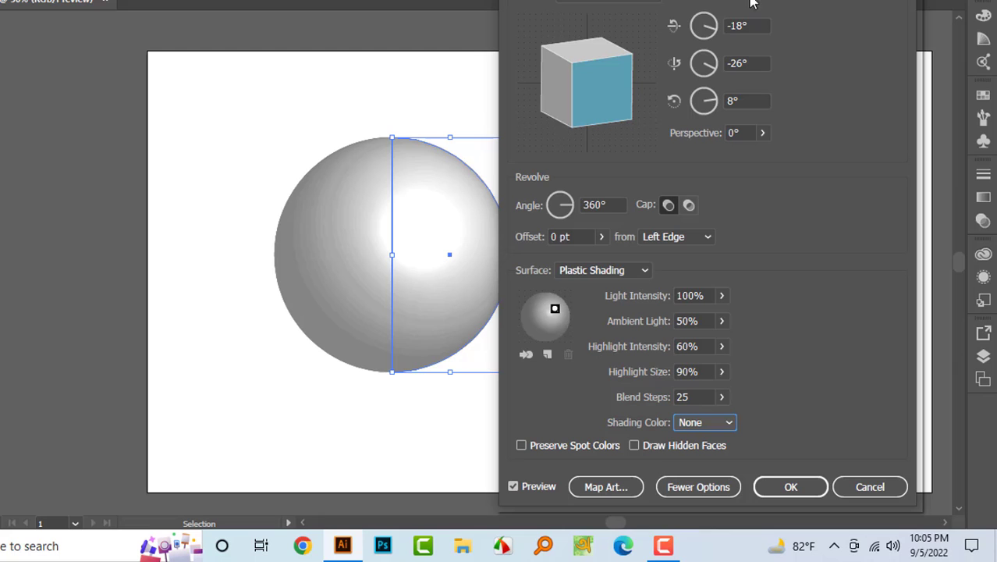
- Open Map Art and choose the Football symbol to map onto the sphere's surface
{"action": "left_click", "coordinate": [620, 485]}
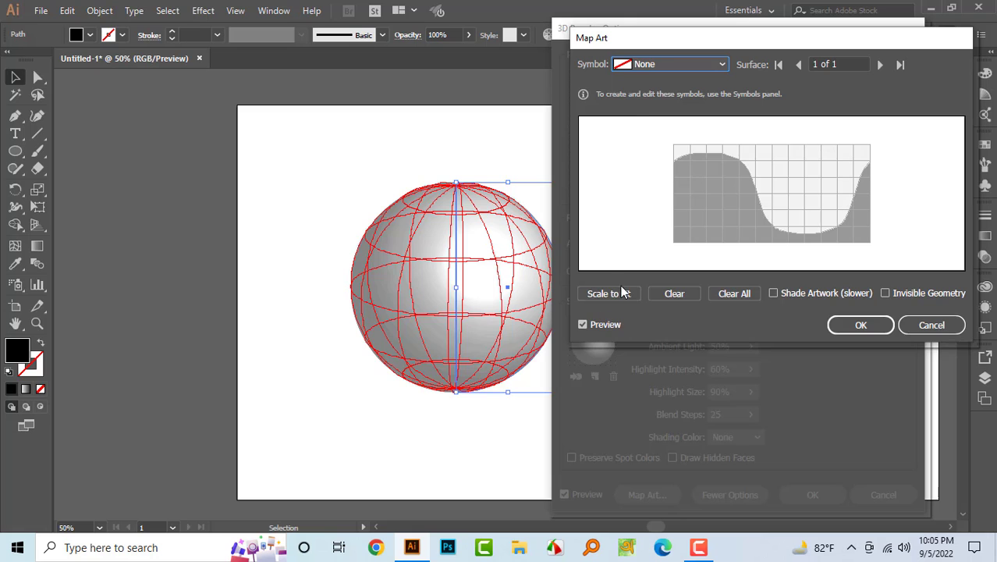
{"action": "left_click", "coordinate": [627, 69]}
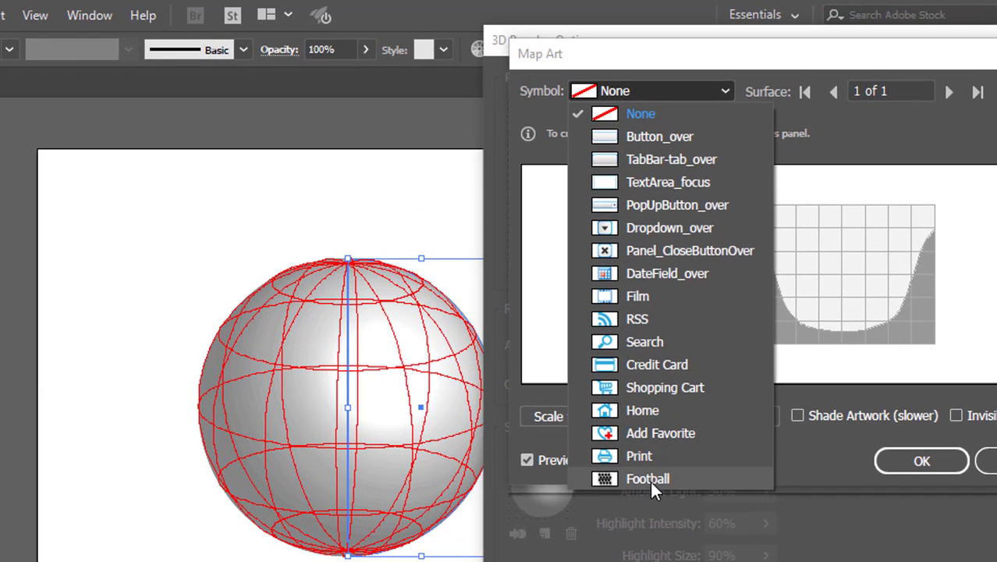
{"action": "left_click", "coordinate": [635, 479]}
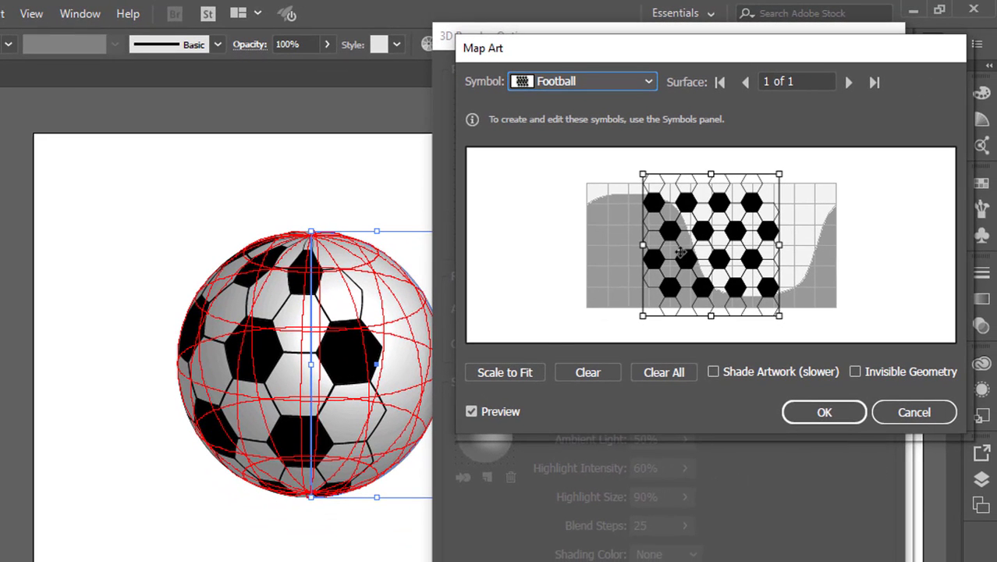
- Move and stretch the Football symbol in the map preview so it covers the whole surface
{"action": "left_click_drag", "start_coordinate": [725, 246], "coordinate": [670, 246]}
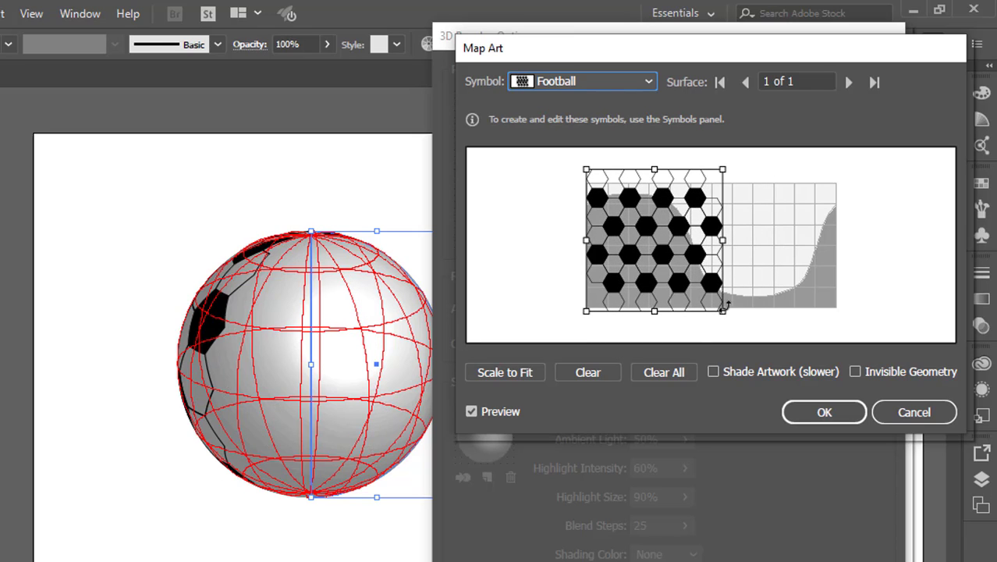
{"action": "left_click_drag", "start_coordinate": [723, 314], "coordinate": [848, 335]}
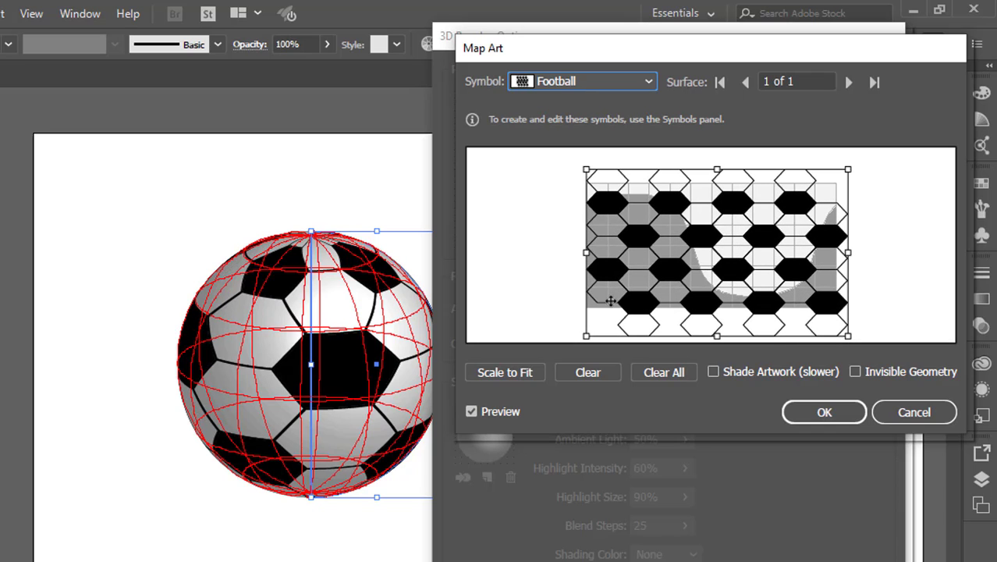
{"action": "mouse_move", "coordinate": [581, 162]}
{"action": "left_mouse_down"}
{"action": "mouse_move", "coordinate": [570, 120]}
{"action": "mouse_move", "coordinate": [736, 298]}
{"action": "mouse_move", "coordinate": [683, 227]}
{"action": "mouse_move", "coordinate": [574, 149]}
{"action": "mouse_move", "coordinate": [585, 147]}
{"action": "left_mouse_up"}
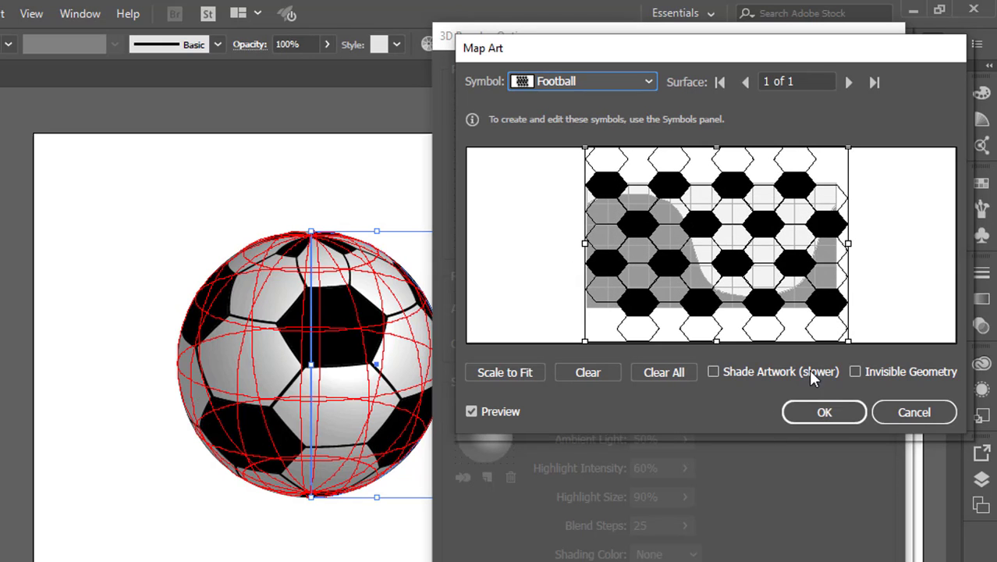
- Resize and reposition the Football symbol in the map preview so it spans the surface, then confirm the mapping
{"action": "mouse_move", "coordinate": [848, 341]}
{"action": "left_mouse_down"}
{"action": "mouse_move", "coordinate": [805, 160]}
{"action": "mouse_move", "coordinate": [809, 338]}
{"action": "mouse_move", "coordinate": [863, 290]}
{"action": "mouse_move", "coordinate": [840, 337]}
{"action": "mouse_move", "coordinate": [856, 355]}
{"action": "left_mouse_up"}
{"action": "left_click", "coordinate": [861, 366]}
{"action": "left_click", "coordinate": [856, 373]}
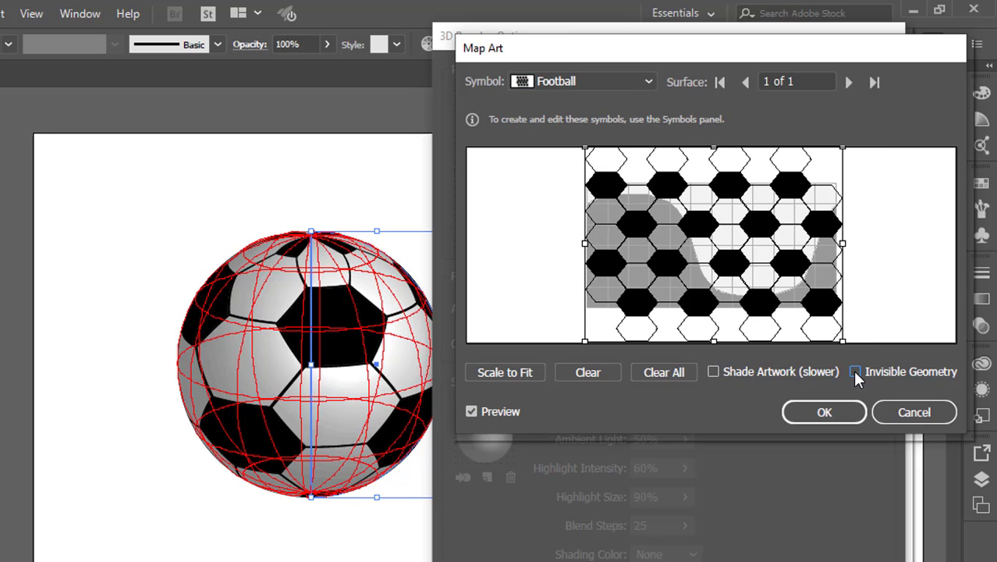
{"action": "left_click_drag", "start_coordinate": [845, 343], "coordinate": [837, 341]}
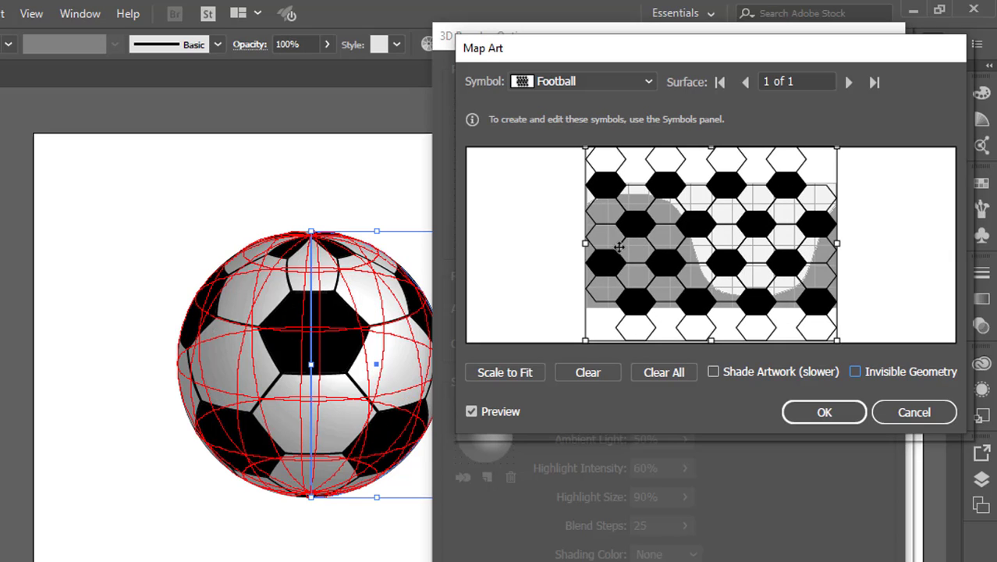
{"action": "left_click_drag", "start_coordinate": [585, 248], "coordinate": [611, 243]}
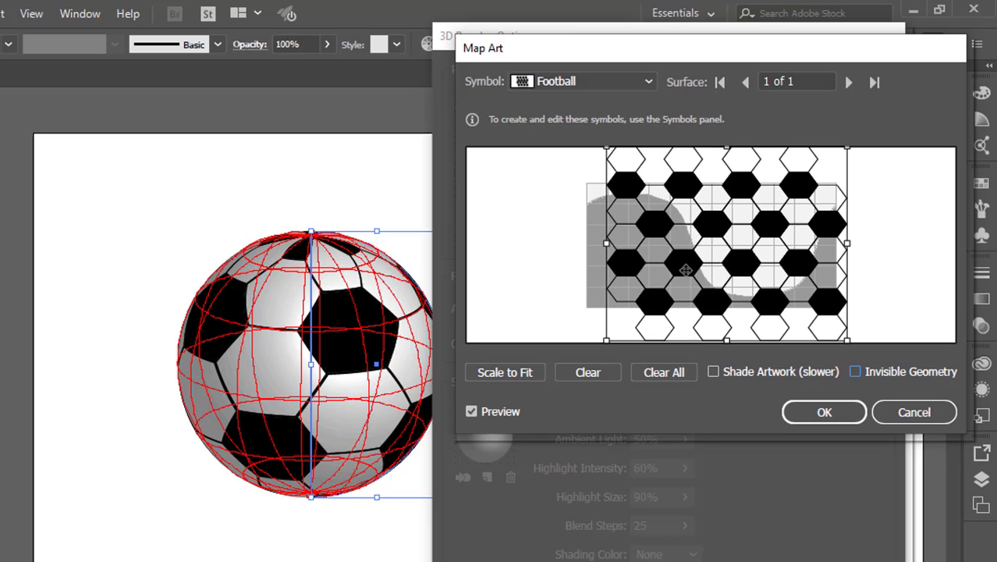
{"action": "left_click_drag", "start_coordinate": [848, 244], "coordinate": [842, 244]}
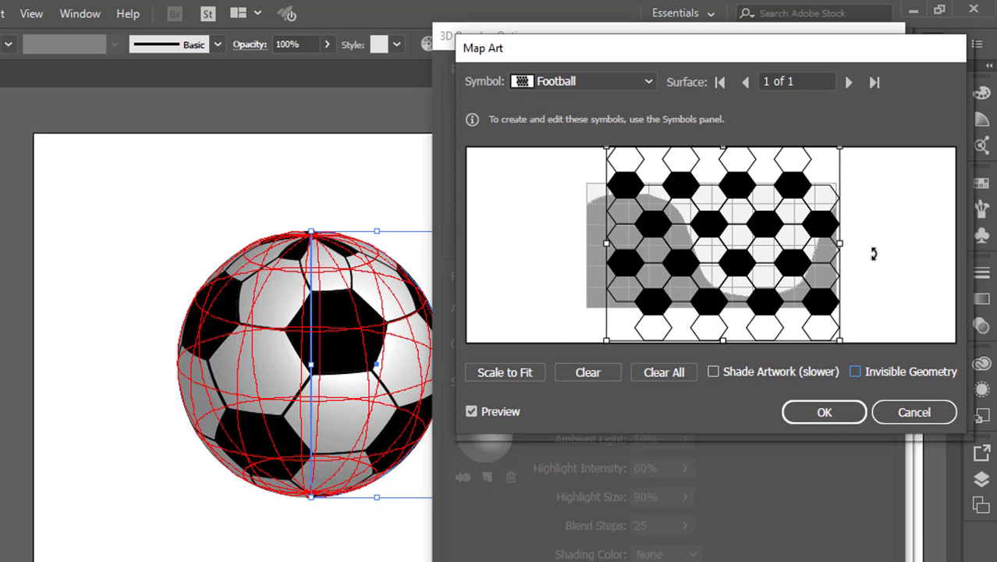
{"action": "left_click", "coordinate": [828, 416]}
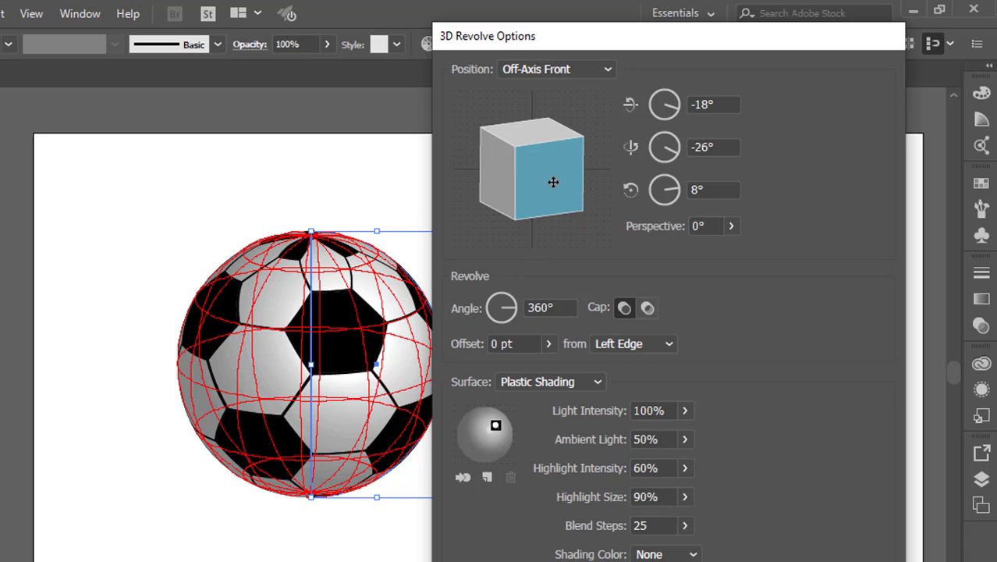
- Rotate the 3D revolve to a custom rotation of -13°, -8° and 3°, then confirm the 3D options
{"action": "left_click_drag", "start_coordinate": [553, 182], "coordinate": [540, 197]}
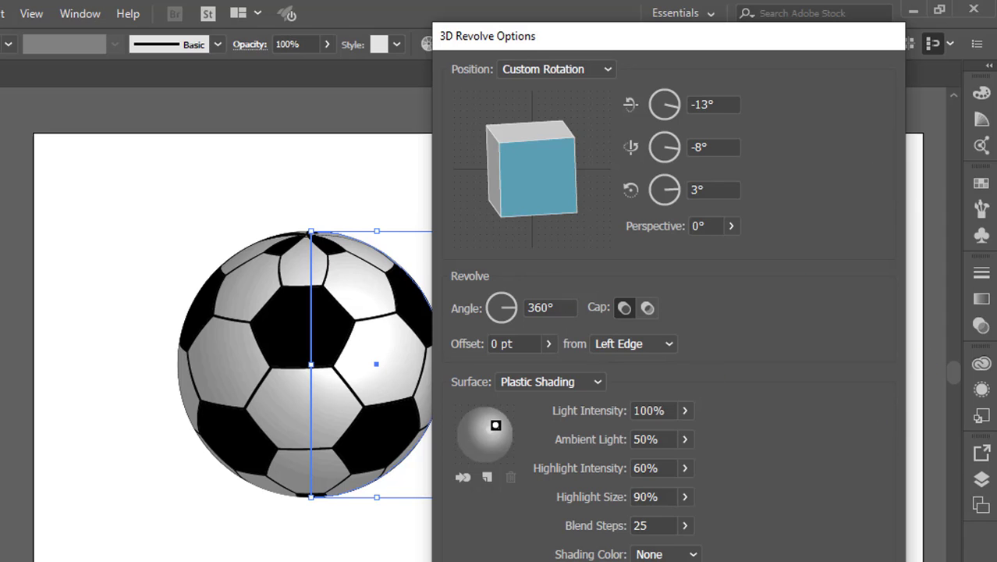
{"action": "key", "text": "Return"}
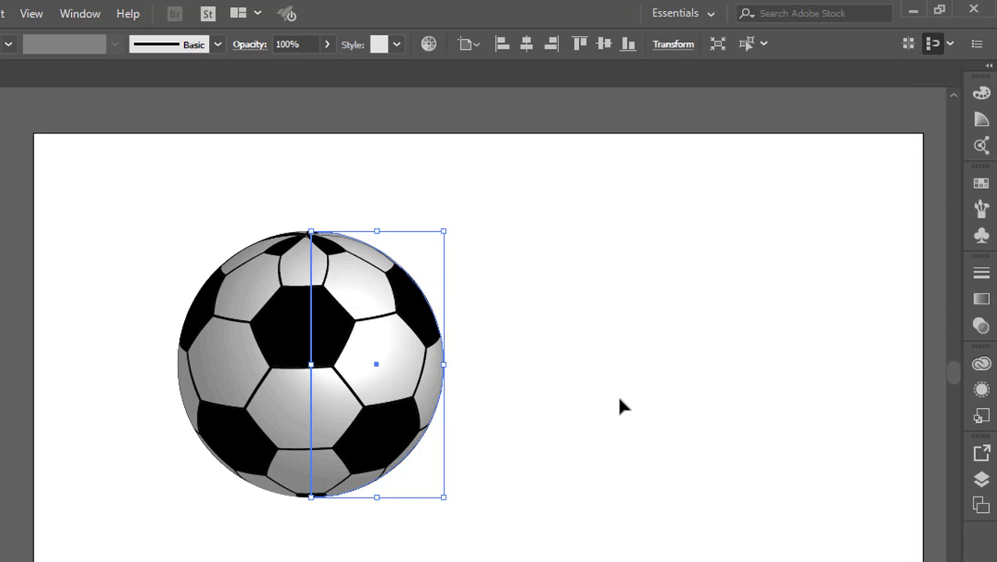
{"action": "left_click", "coordinate": [625, 401]}
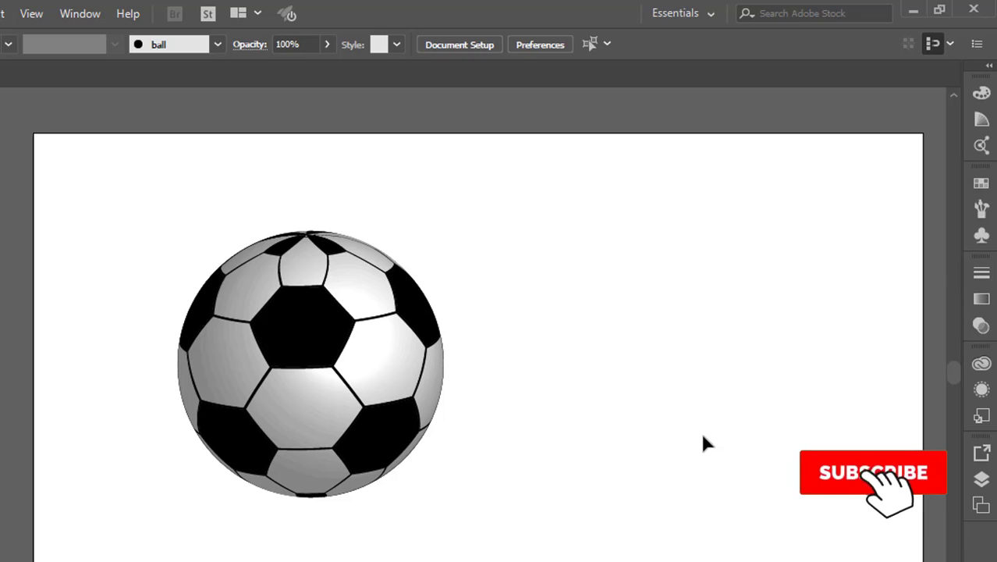
- Select the 3D ball and move it toward the centre of the artboard
{"action": "left_click", "coordinate": [360, 324]}
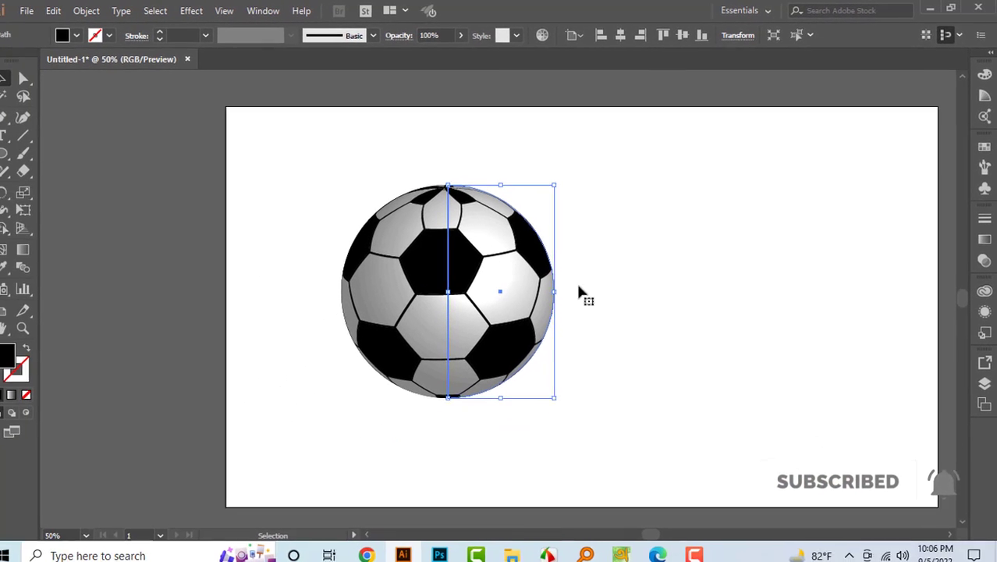
{"action": "left_click", "coordinate": [695, 277]}
{"action": "left_click", "coordinate": [512, 273]}
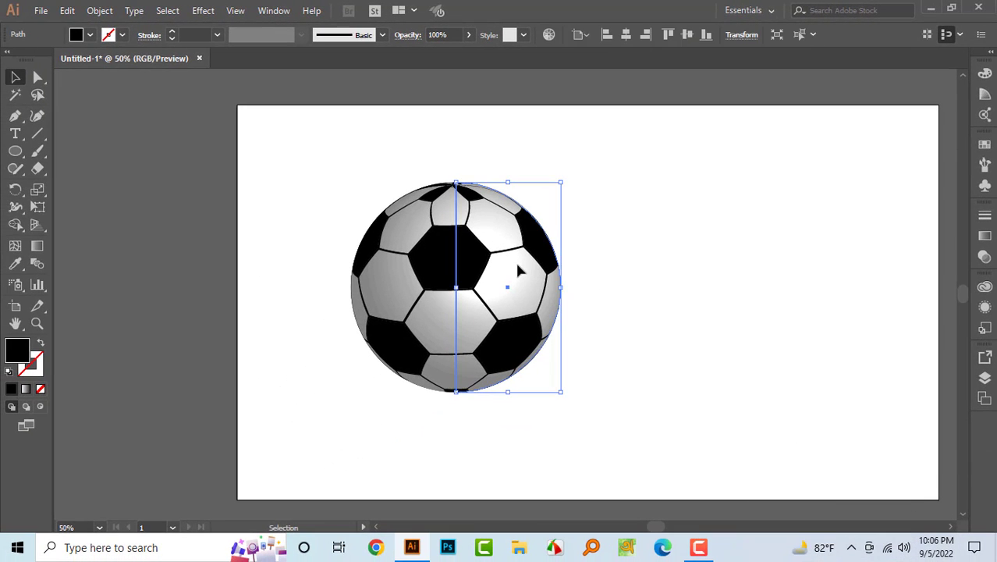
{"action": "left_click", "coordinate": [689, 284]}
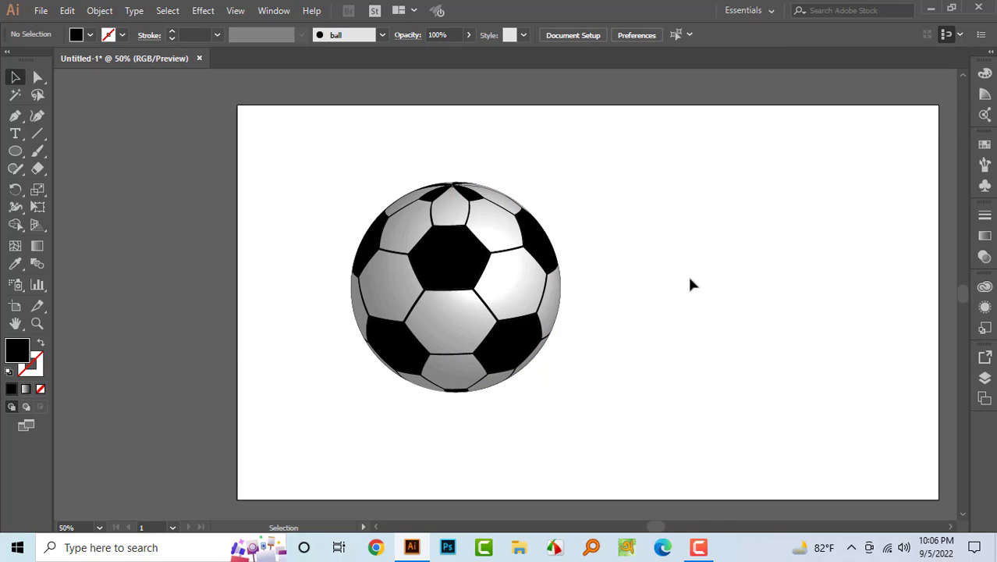
{"action": "left_click", "coordinate": [463, 262]}
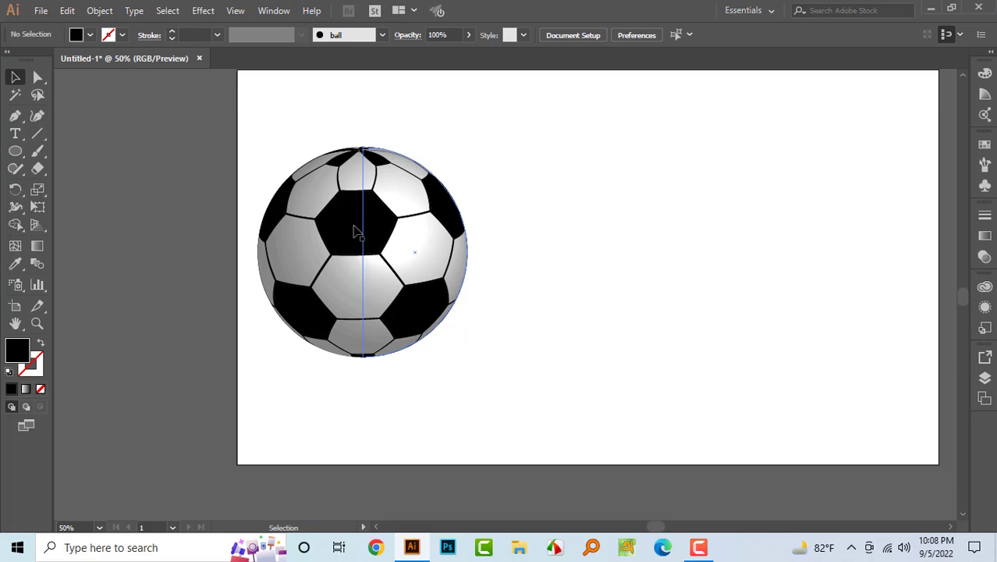
{"action": "left_click_drag", "start_coordinate": [355, 220], "coordinate": [370, 225]}
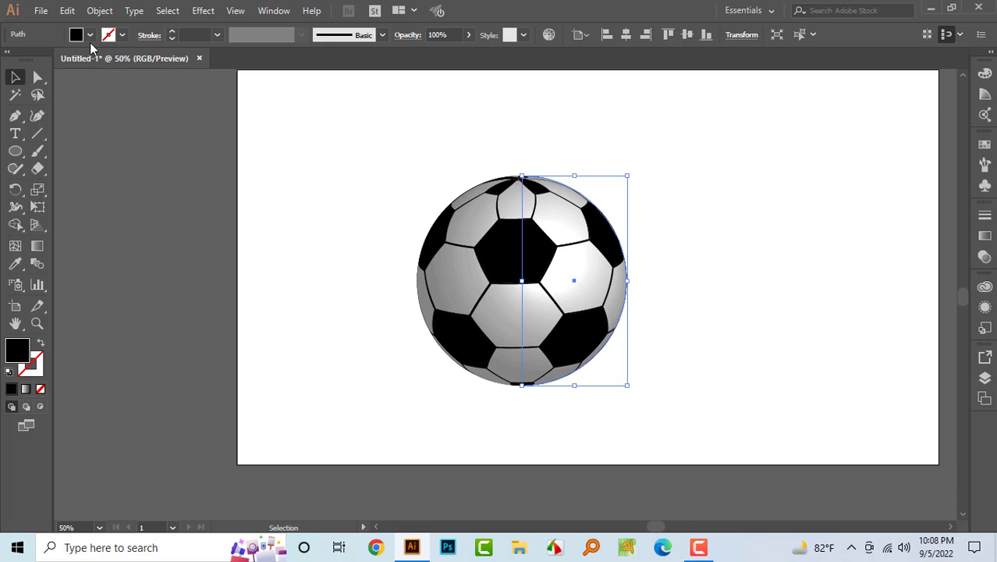
- Try pink and then green fill swatches on the ball
{"action": "left_click", "coordinate": [90, 34]}
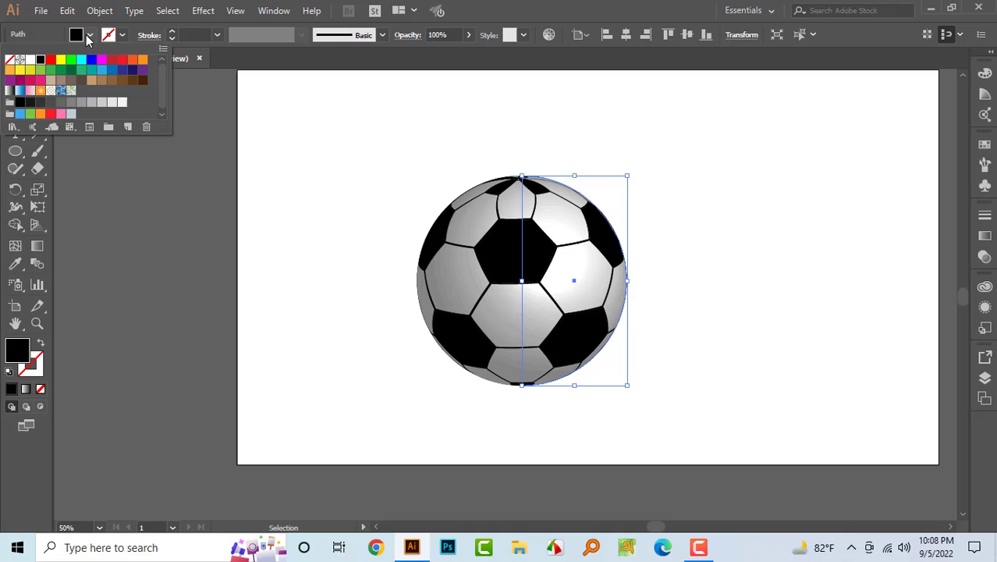
{"action": "left_click", "coordinate": [30, 91]}
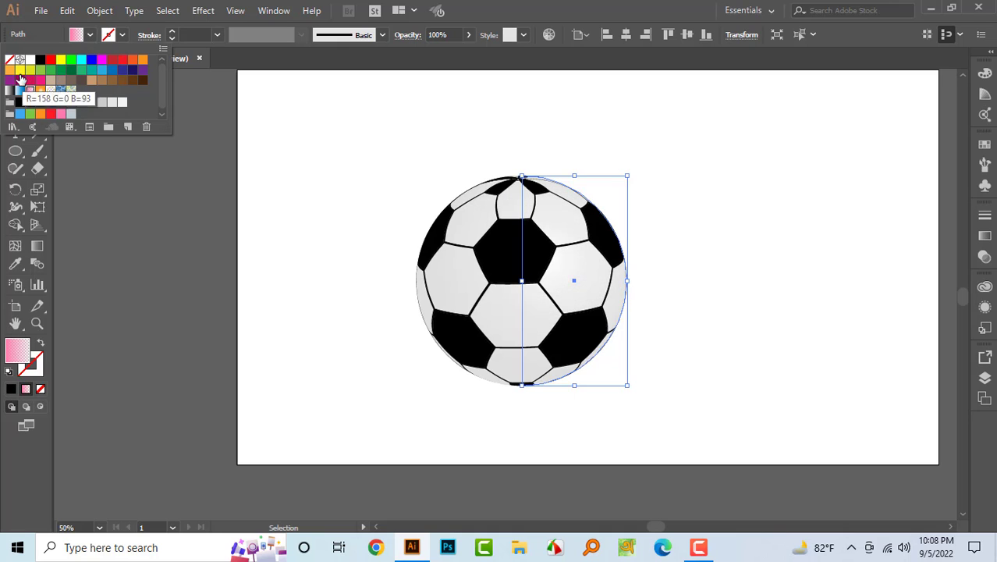
{"action": "left_click", "coordinate": [71, 81]}
{"action": "left_click", "coordinate": [81, 70]}
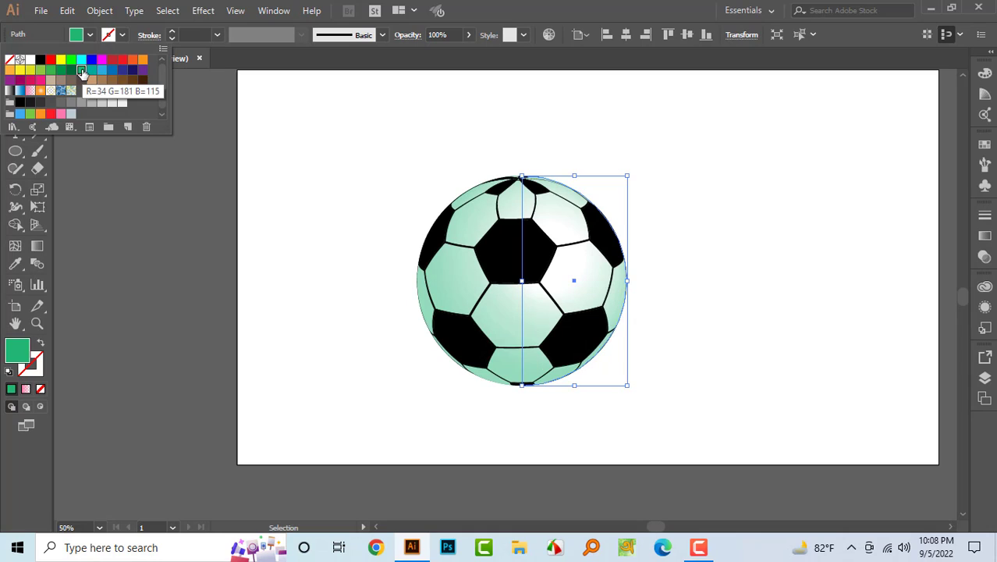
{"action": "left_click", "coordinate": [383, 181]}
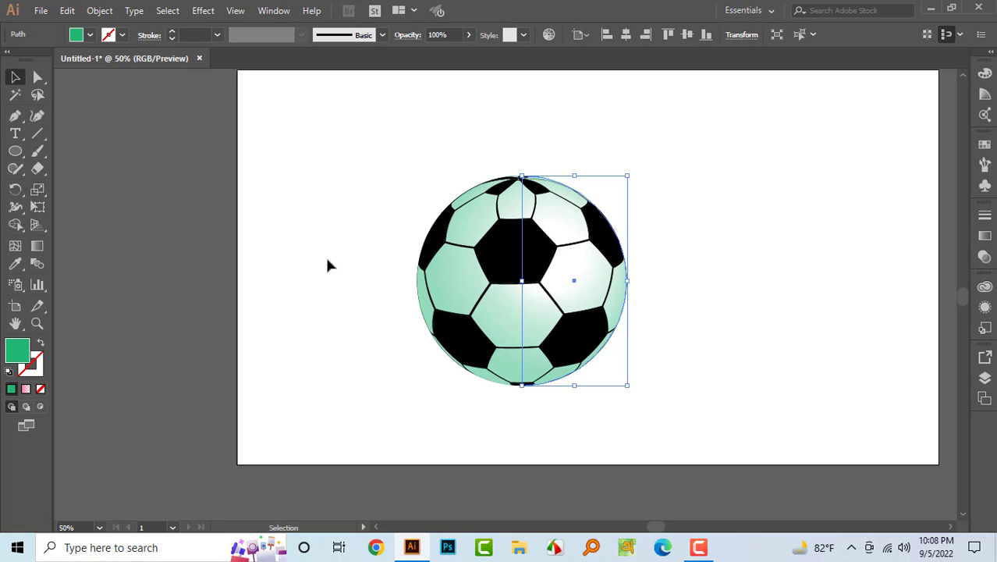
- Set the ball's fill to the blue swatch R=41 G=171 B=226
{"action": "left_click", "coordinate": [90, 34]}
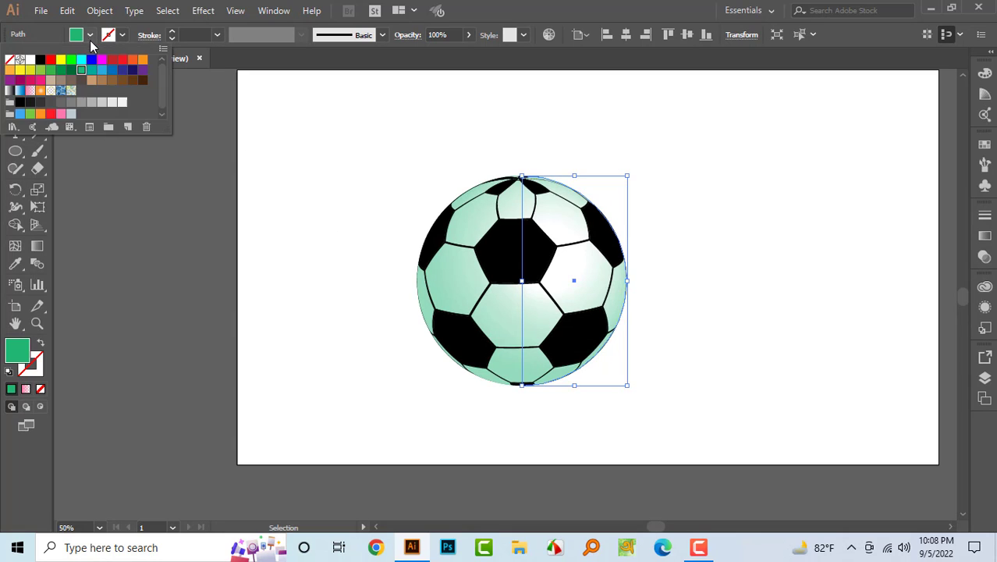
{"action": "left_click", "coordinate": [101, 60]}
{"action": "left_click", "coordinate": [103, 70]}
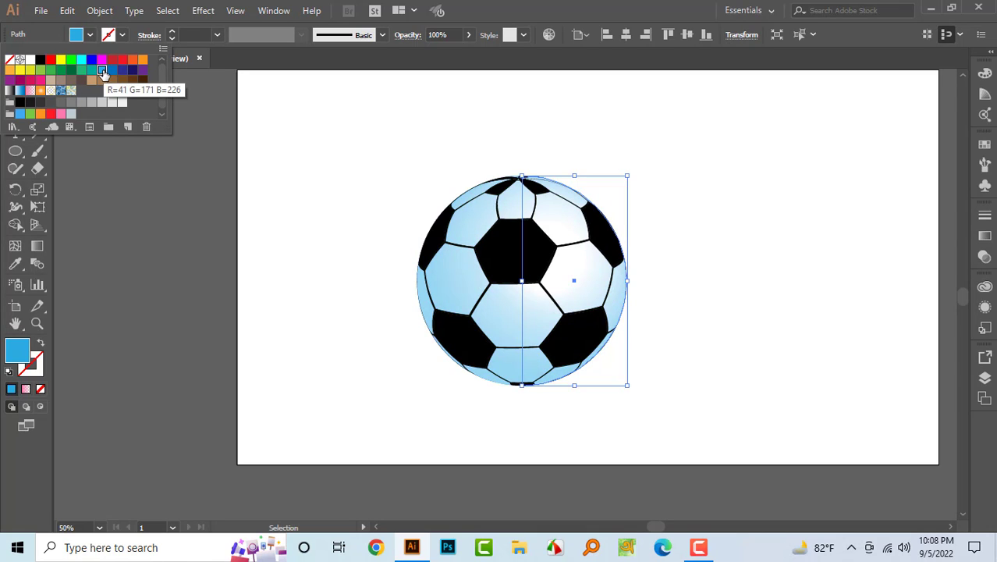
{"action": "left_click", "coordinate": [390, 174]}
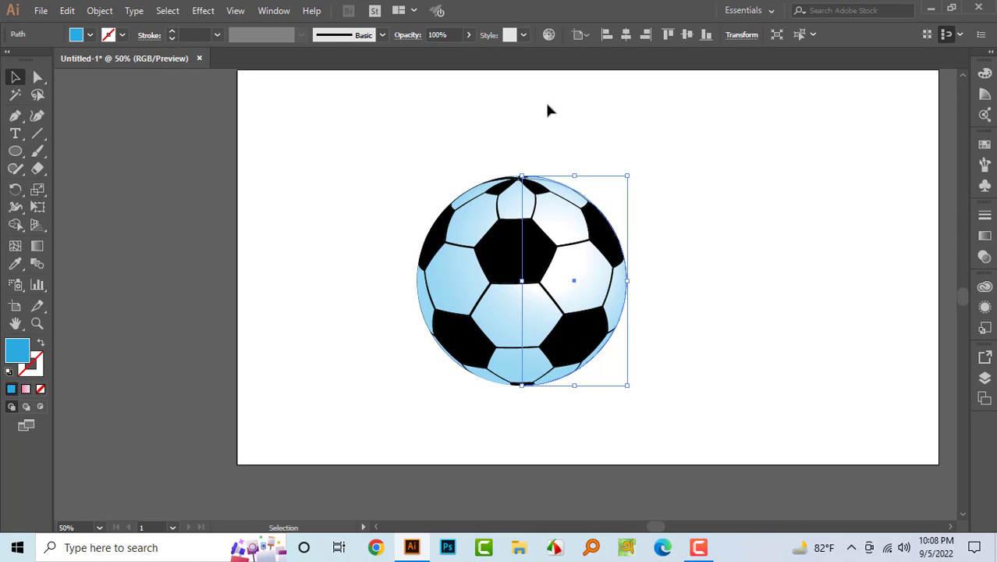
- Deselect the ball, then select it again with a selection marquee around it
{"action": "left_click", "coordinate": [807, 299]}
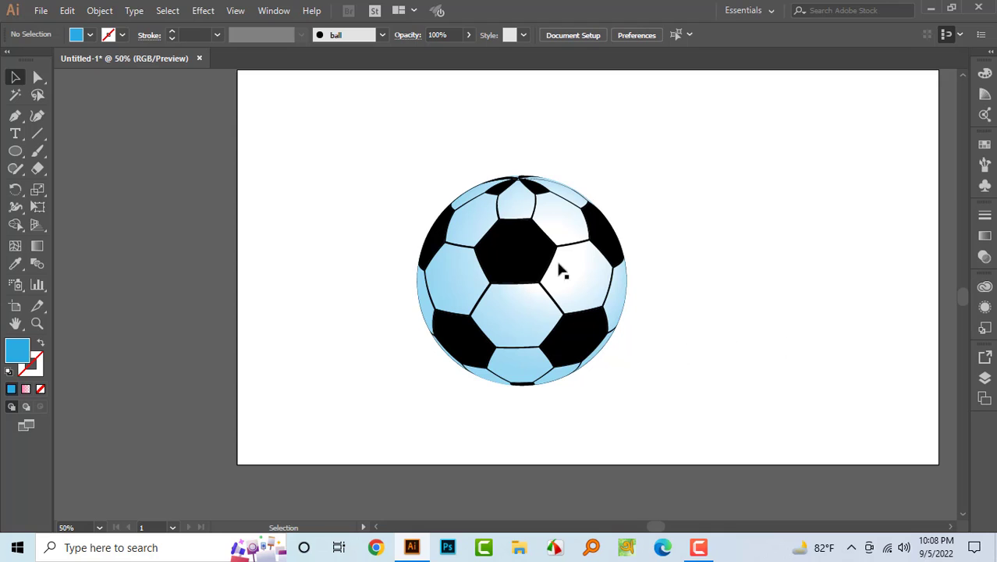
{"action": "left_click_drag", "start_coordinate": [329, 133], "coordinate": [675, 384]}
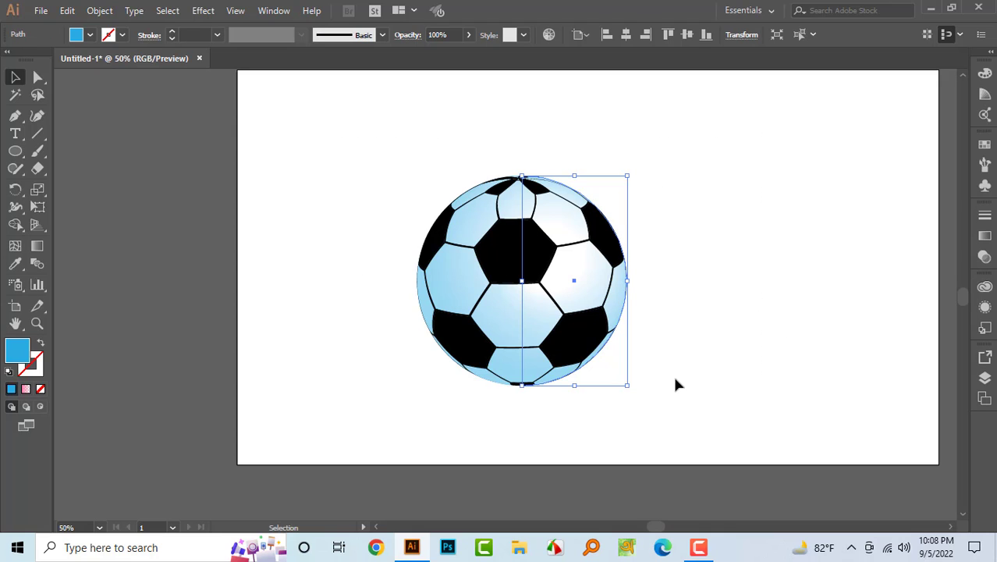